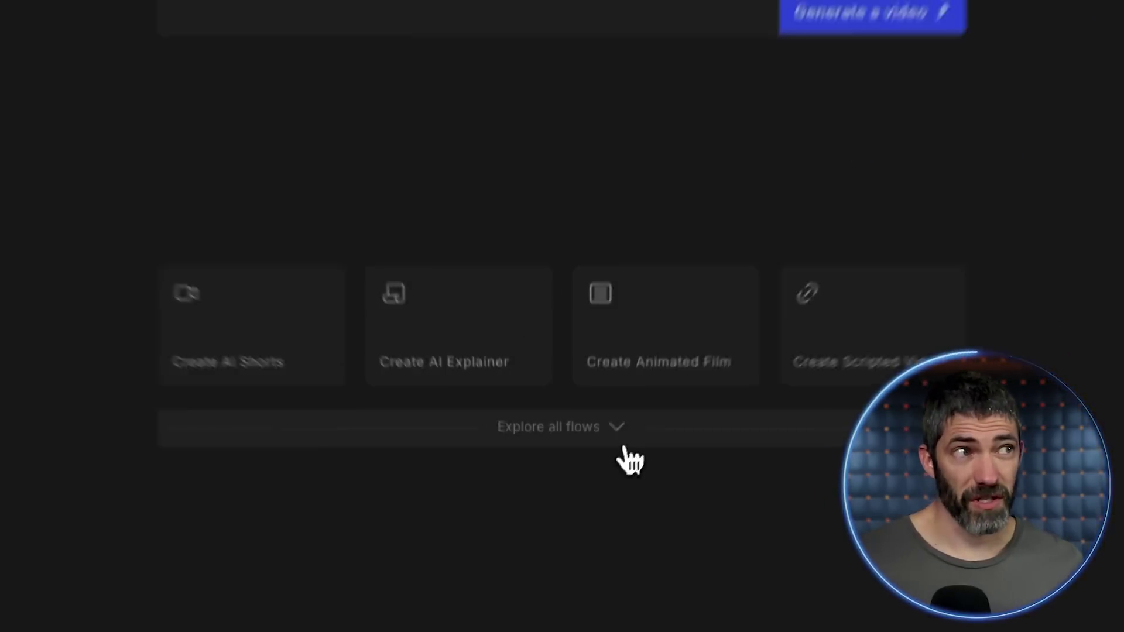
Step: Browse the All Flows catalogue's animated, short-video and faceless rows, then return to the home prompt
click(633, 415)
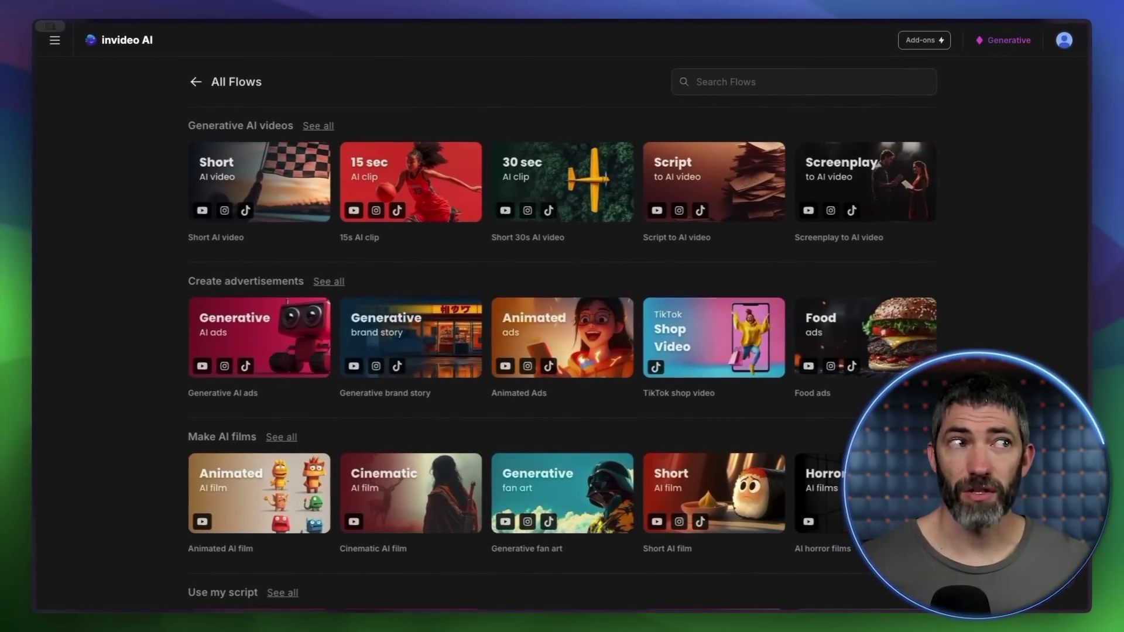
scroll(562, 357, down, 5)
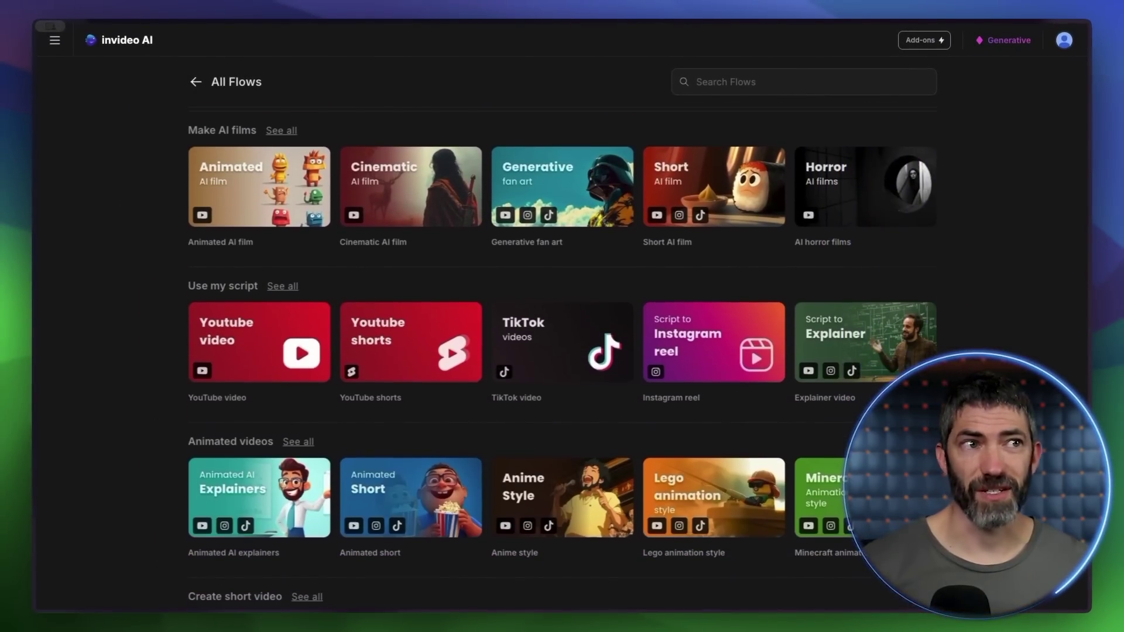
scroll(561, 357, down, 5)
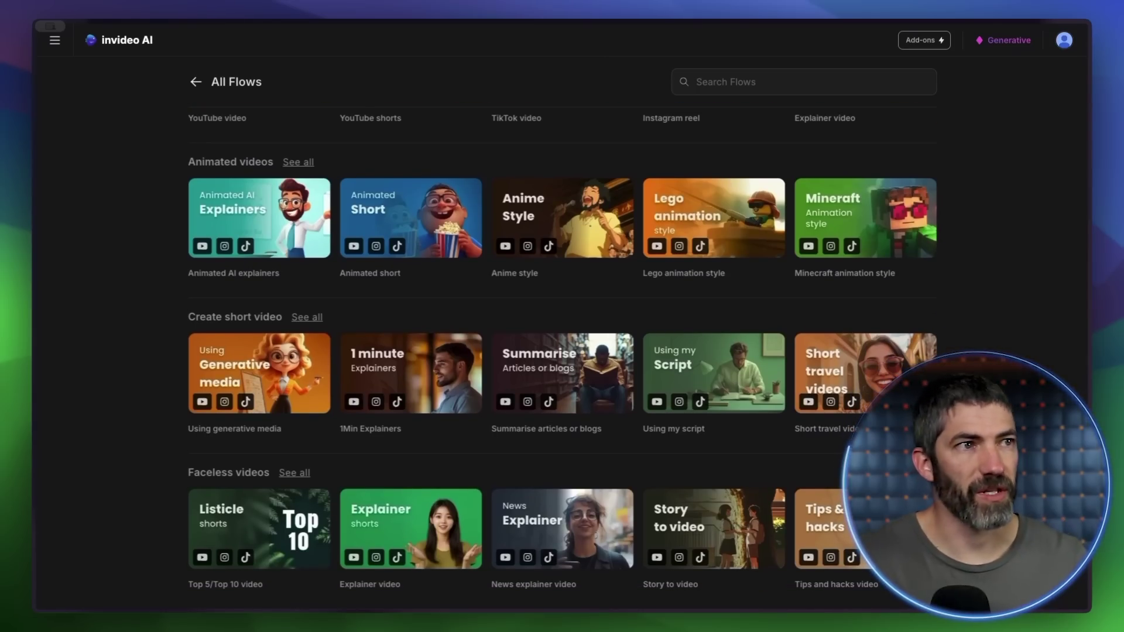
click(197, 83)
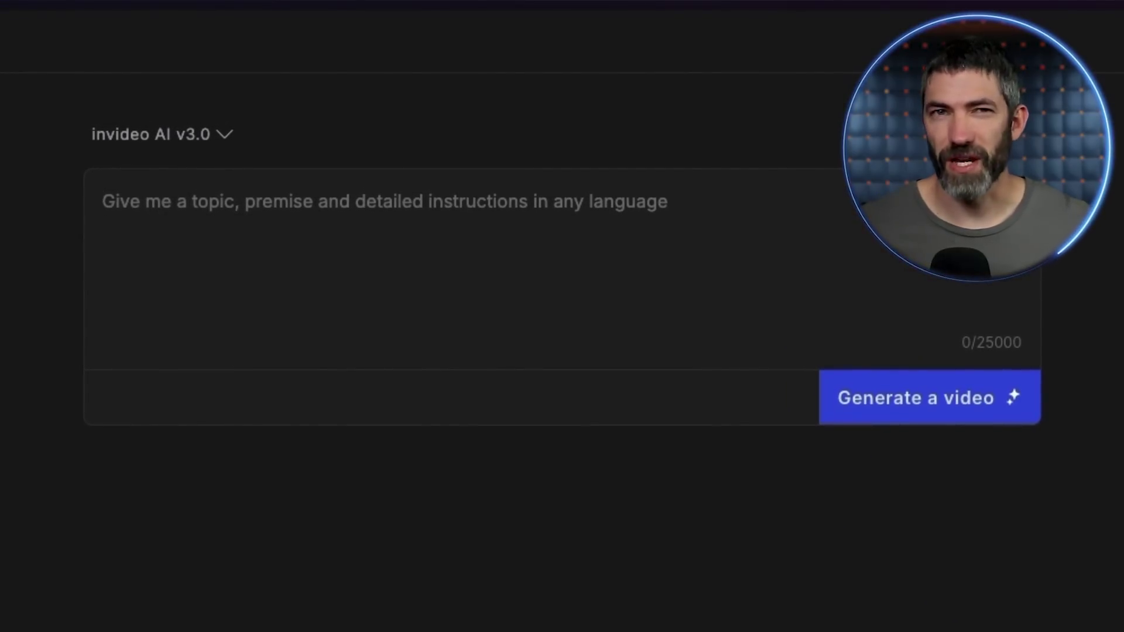
Step: Generate a History Buffs YouTube video about aliens building the pyramids
text(C)
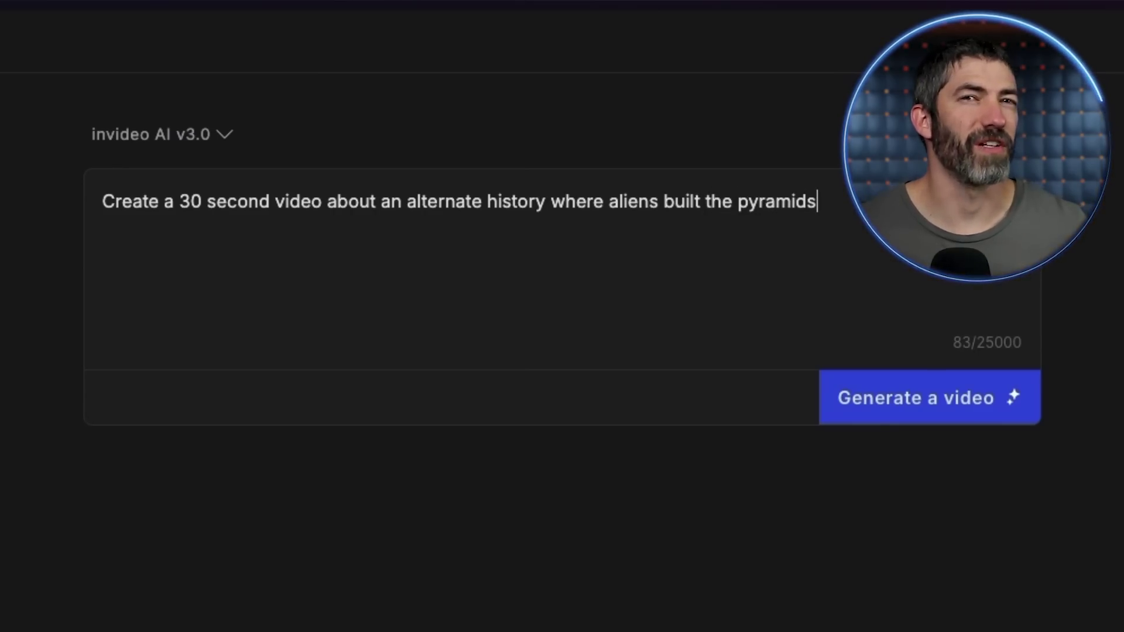
click(848, 416)
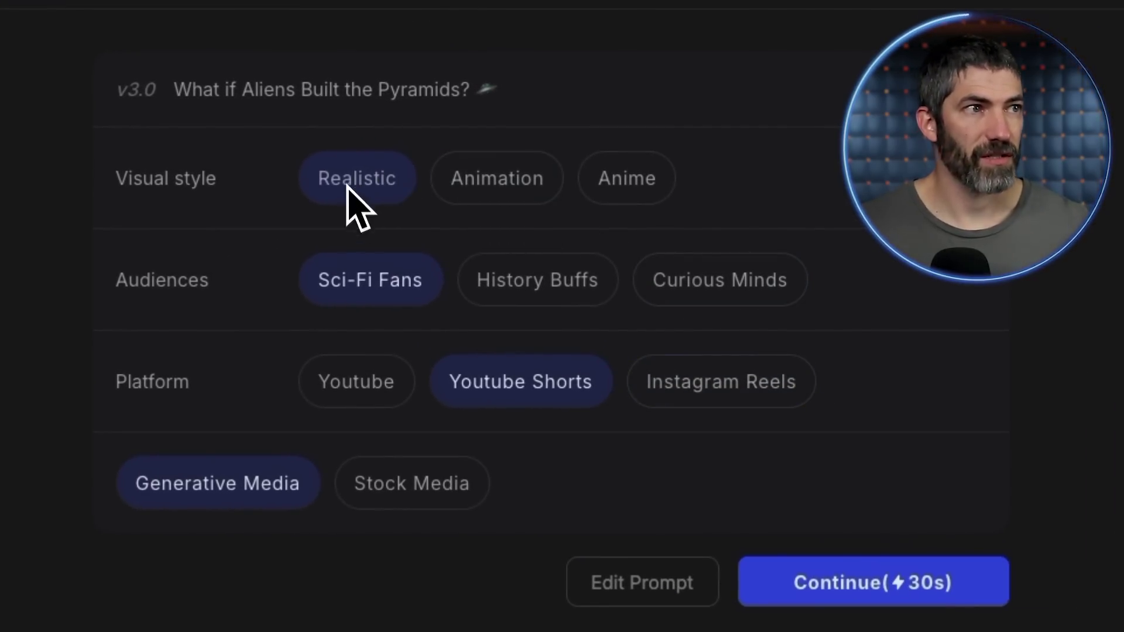
click(537, 289)
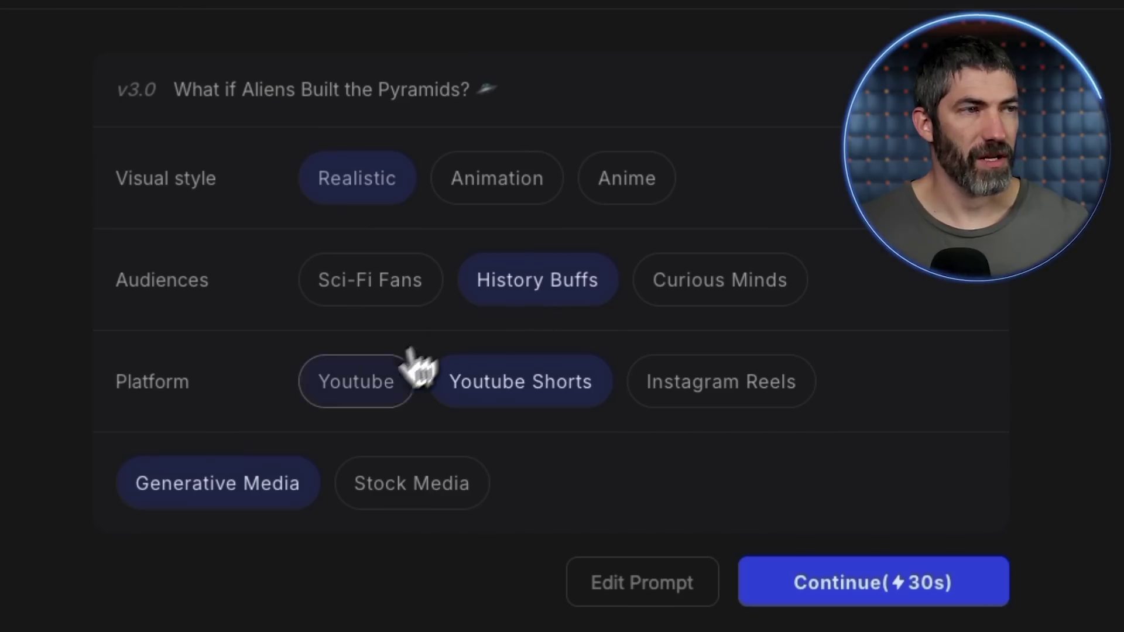
click(375, 388)
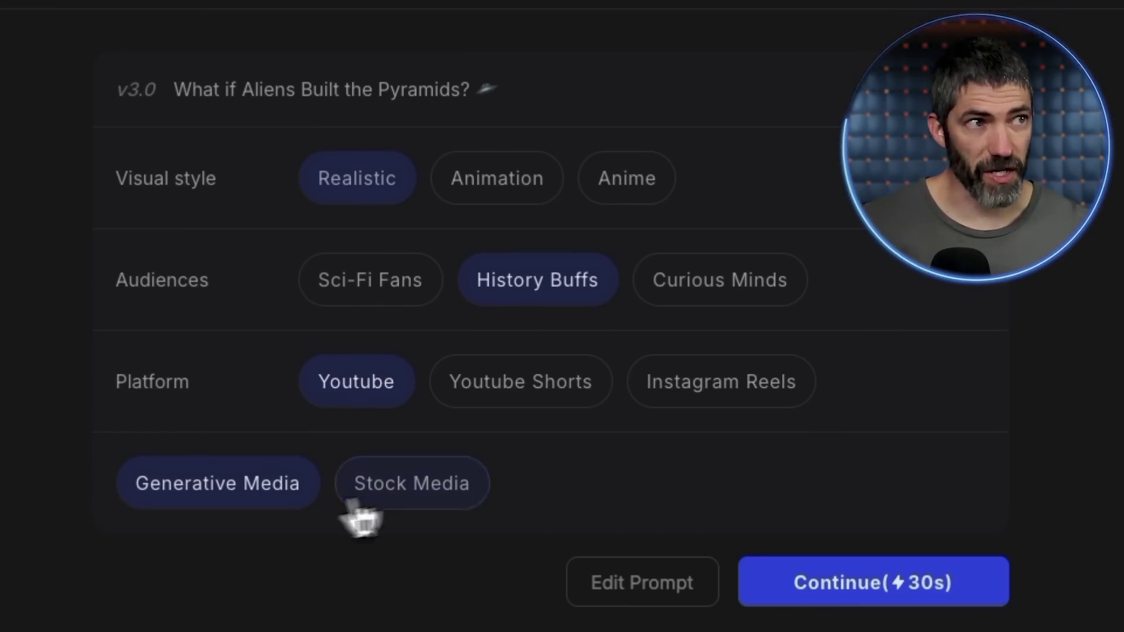
click(880, 600)
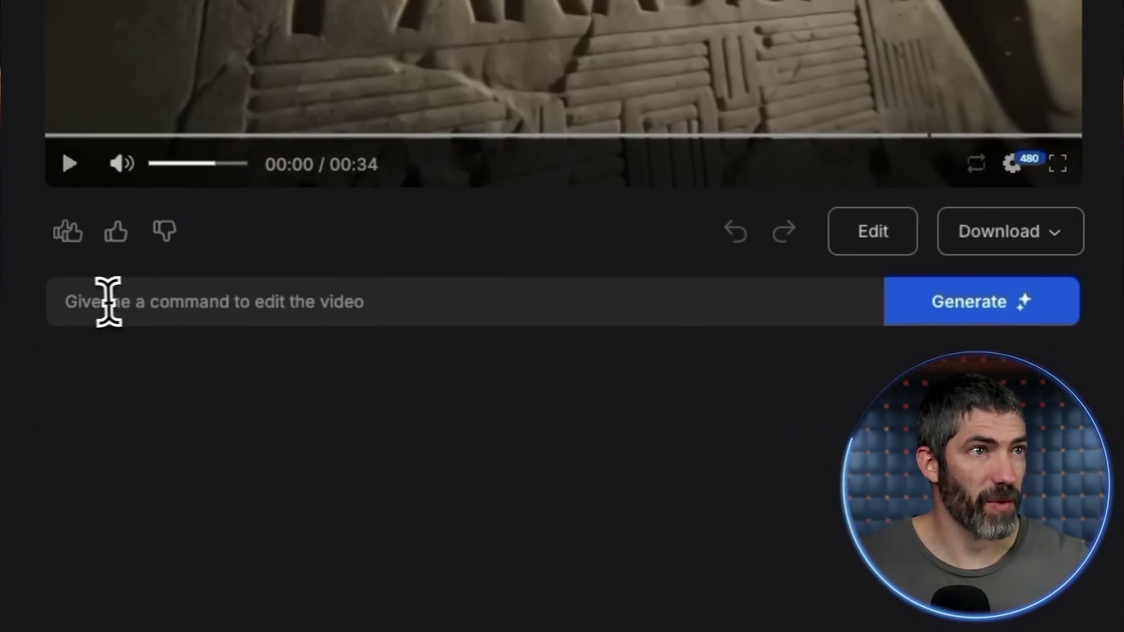
Step: Look over the pyramids video's edit box, Music tab and Voices page, ending on a blank prompt
click(104, 307)
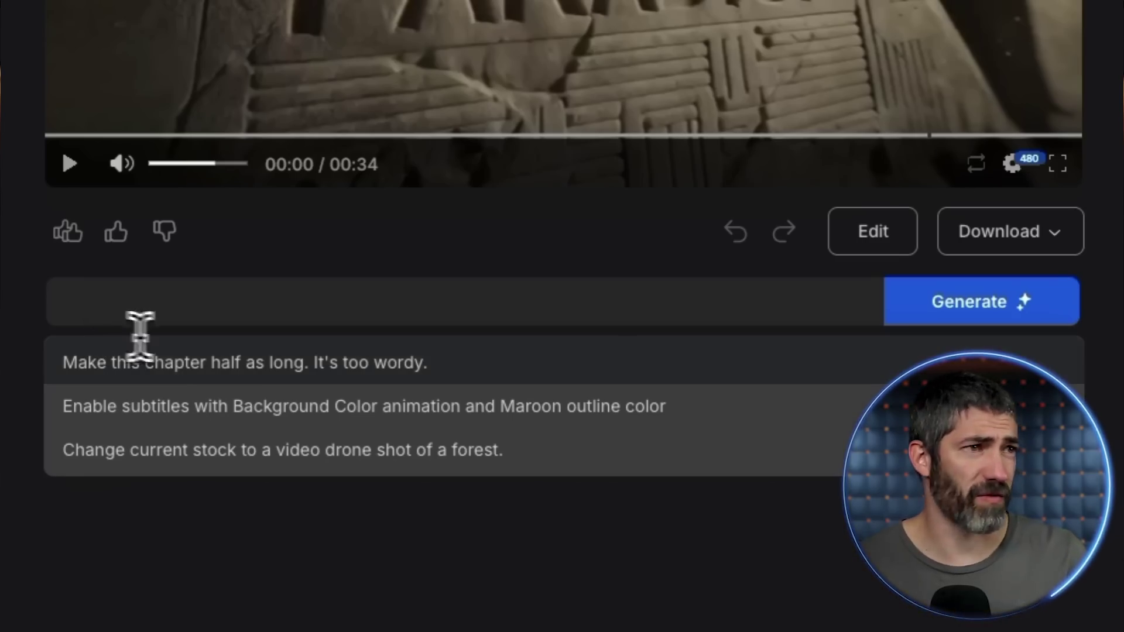
click(852, 234)
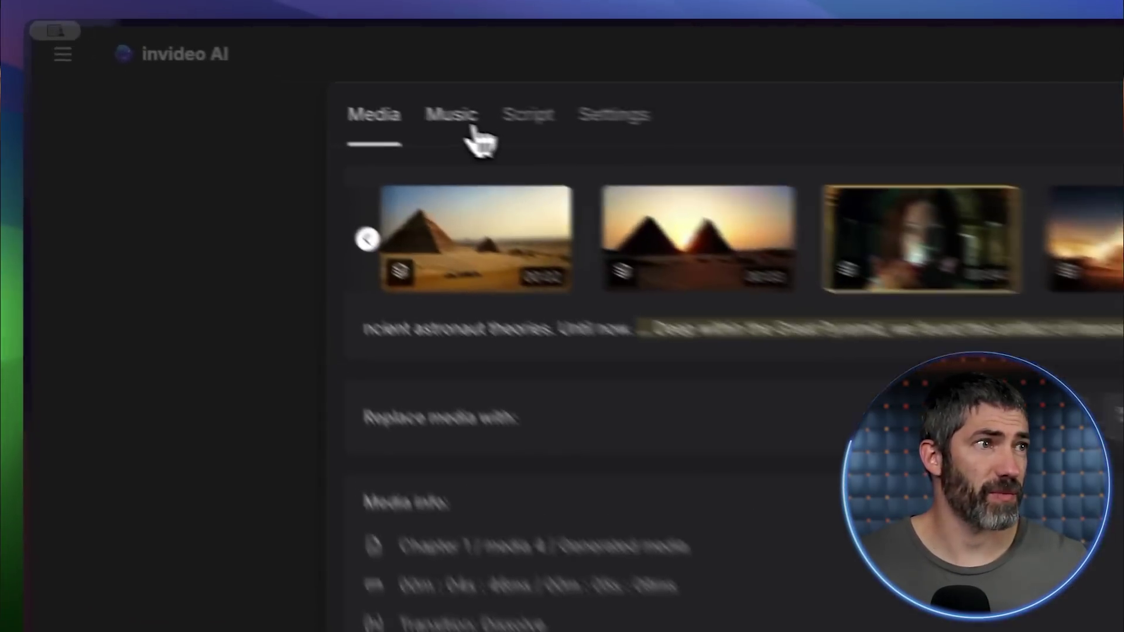
click(295, 77)
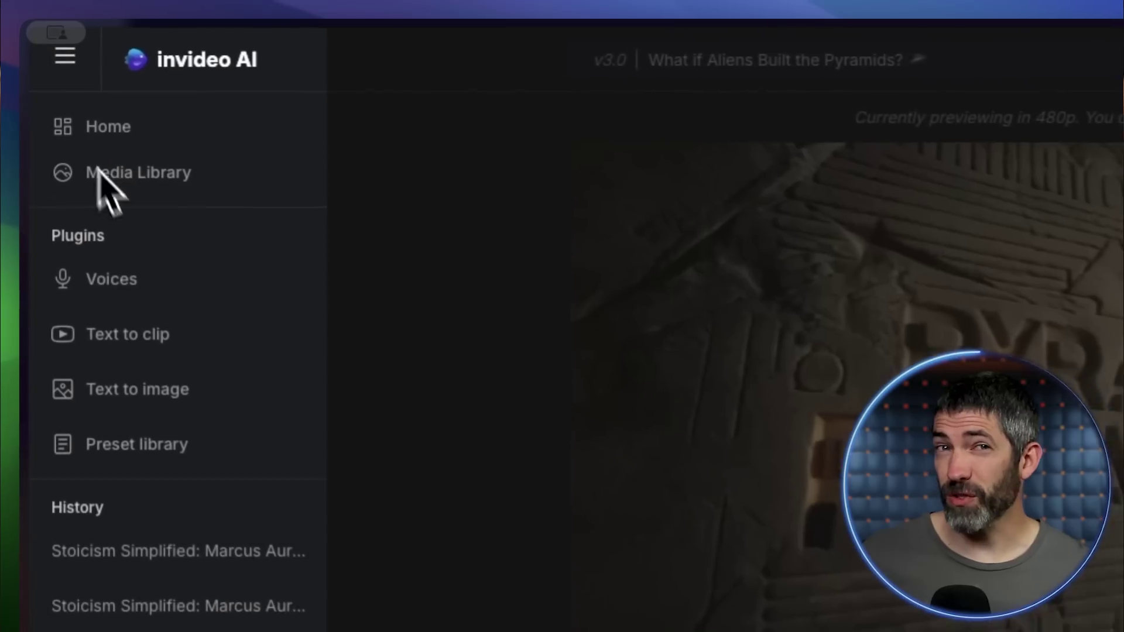
click(111, 285)
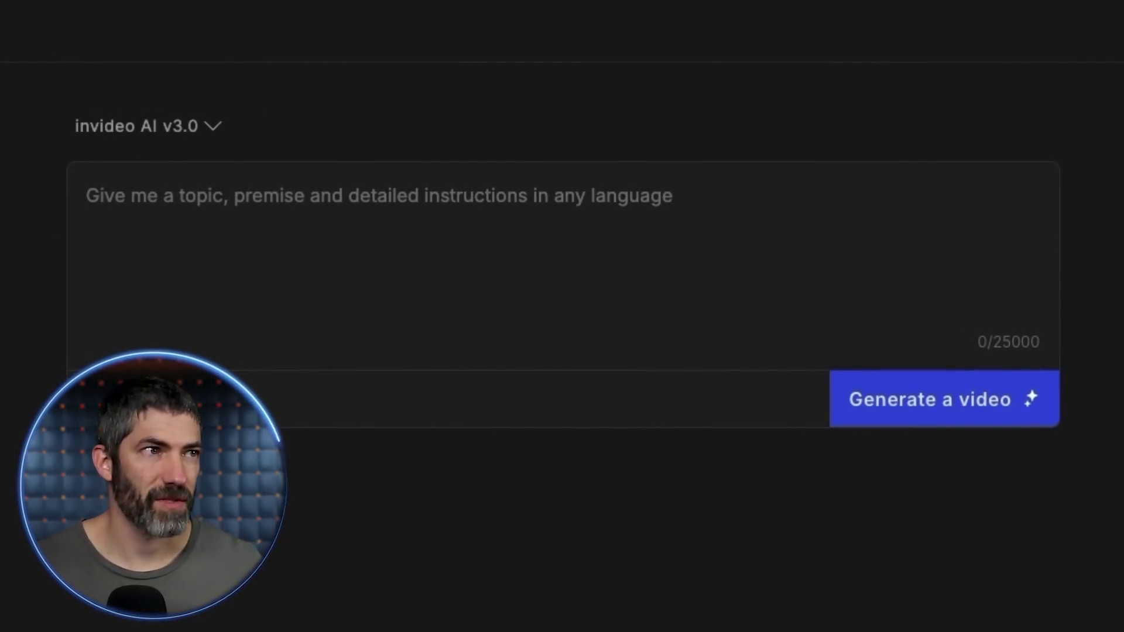
Step: Generate a 30-second animated Generative Media YouTube Shorts video on Stoicism opening with Marcus Aurelius
text(Create)
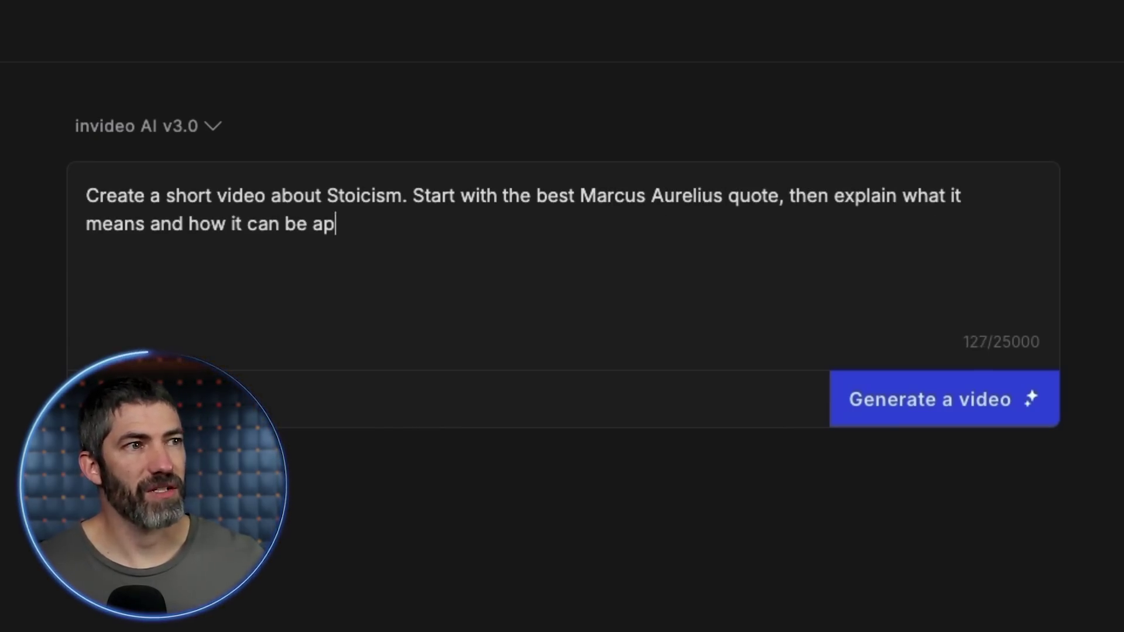
text(our life.)
click(897, 409)
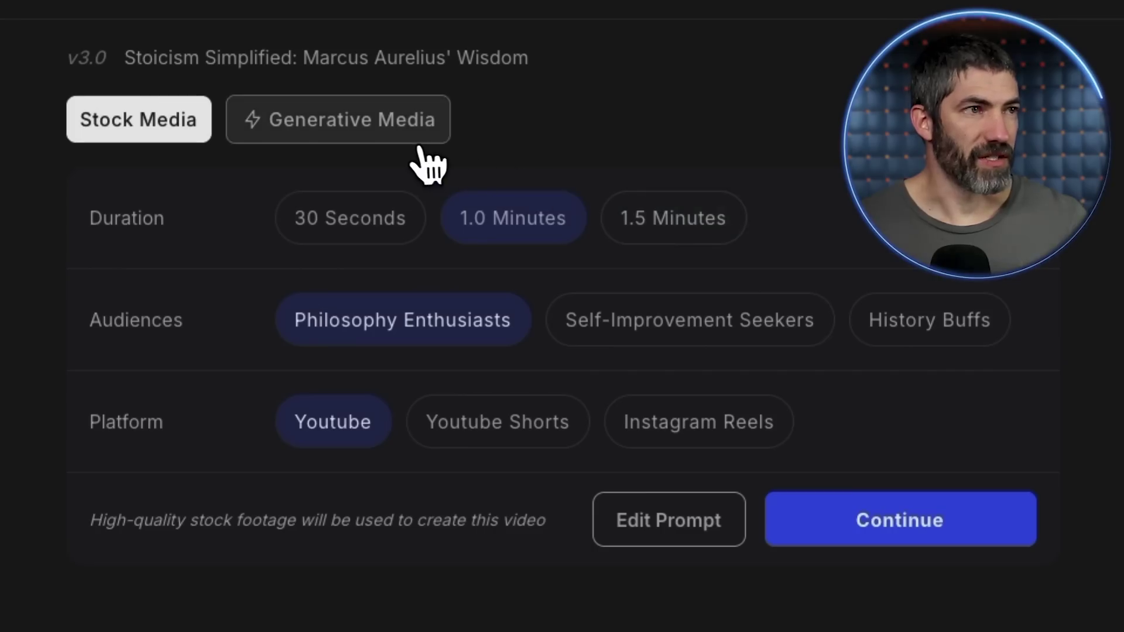
click(409, 134)
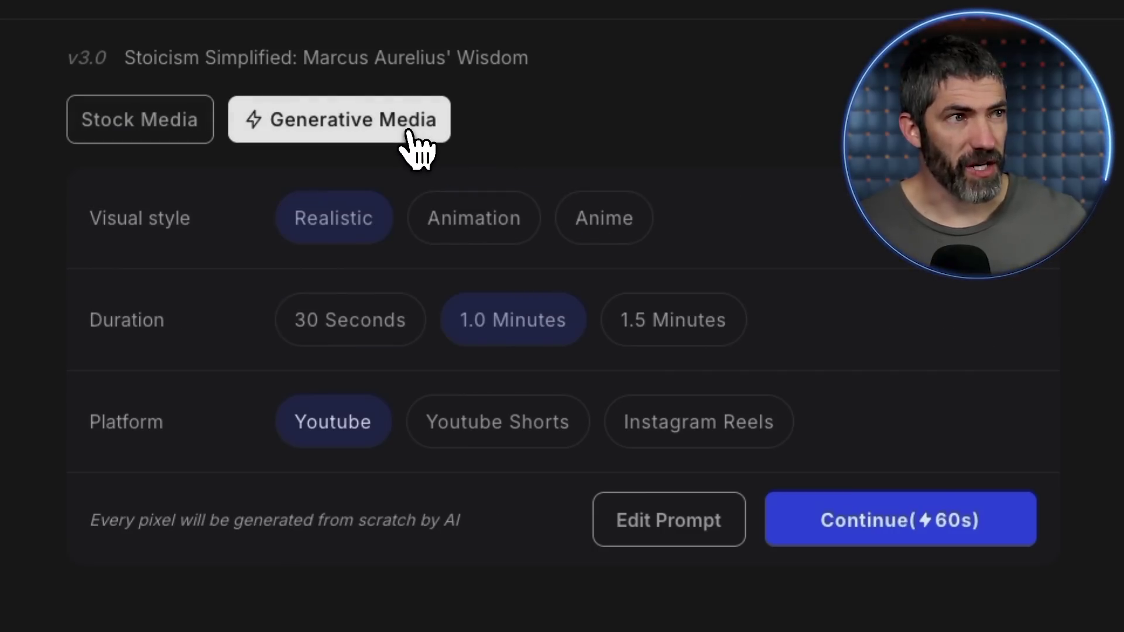
click(474, 212)
click(387, 334)
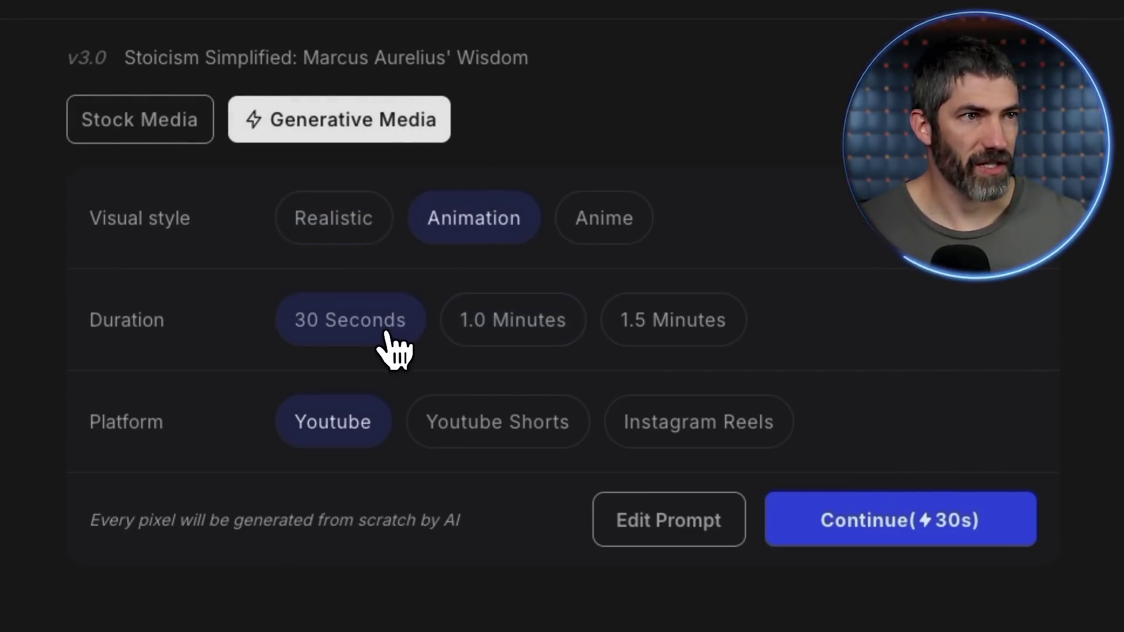
click(479, 433)
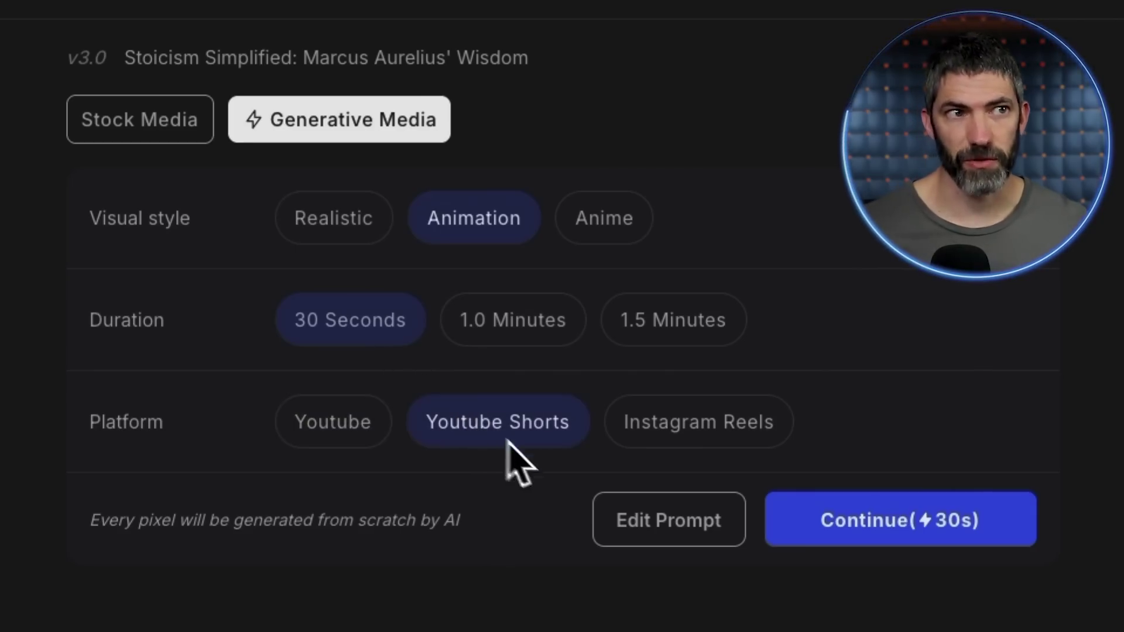
click(857, 521)
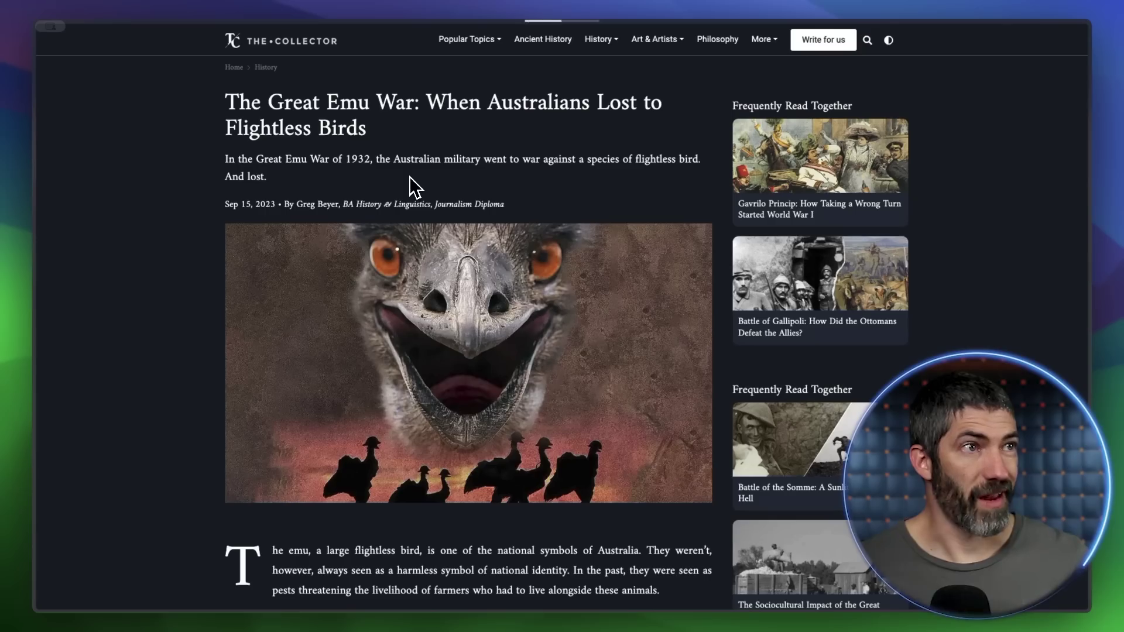
scroll(409, 176, down, 1)
scroll(409, 177, down, 9)
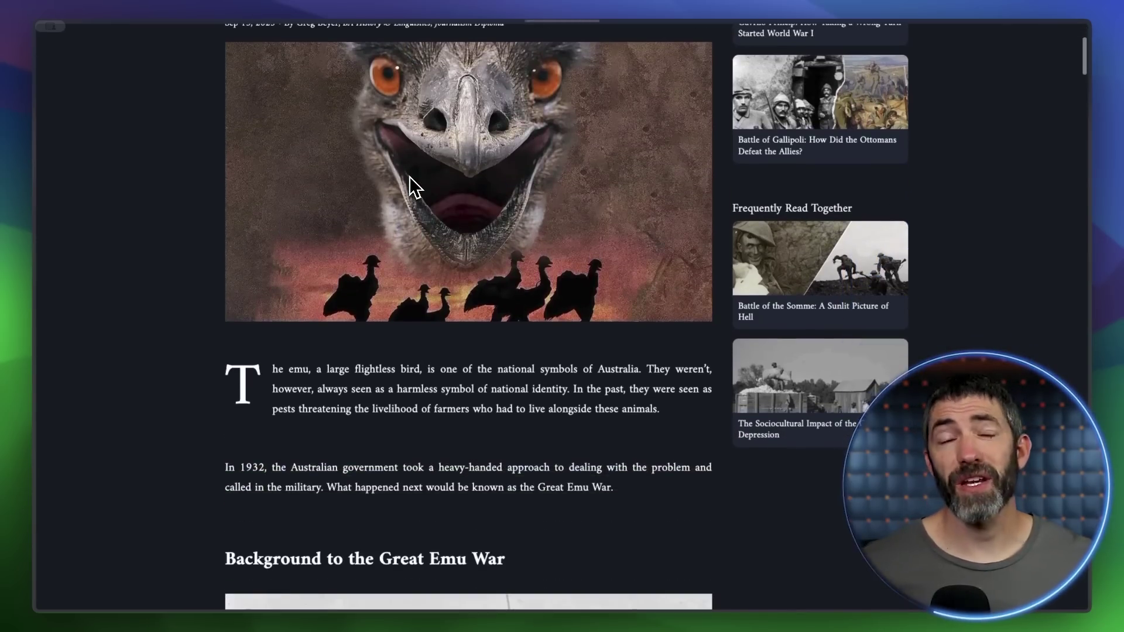
scroll(409, 177, down, 12)
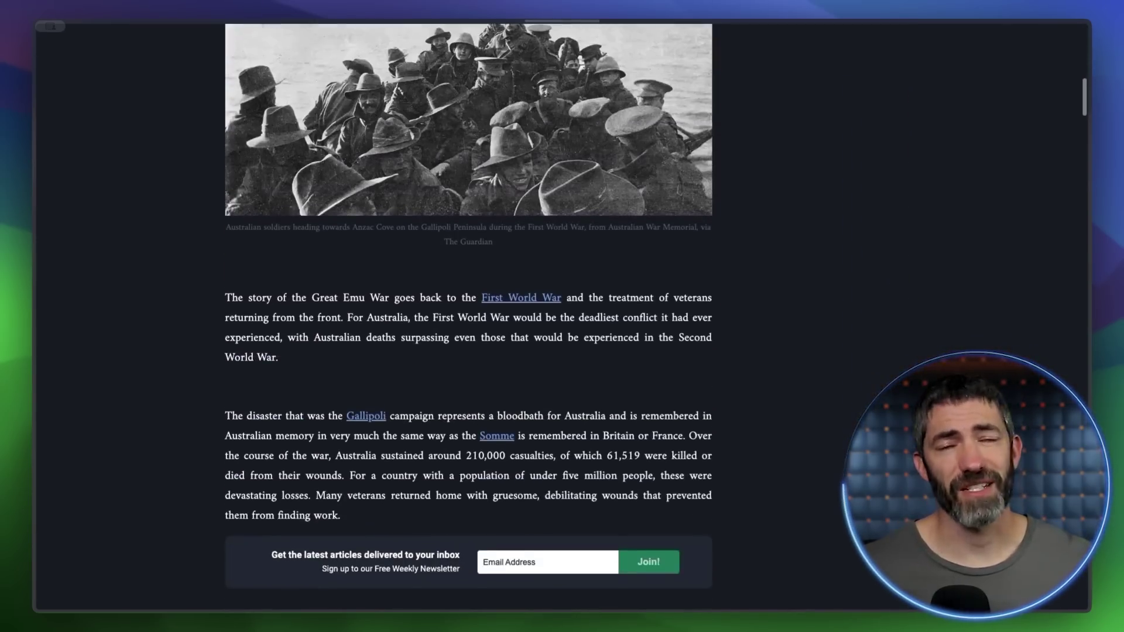
scroll(532, 289, down, 2)
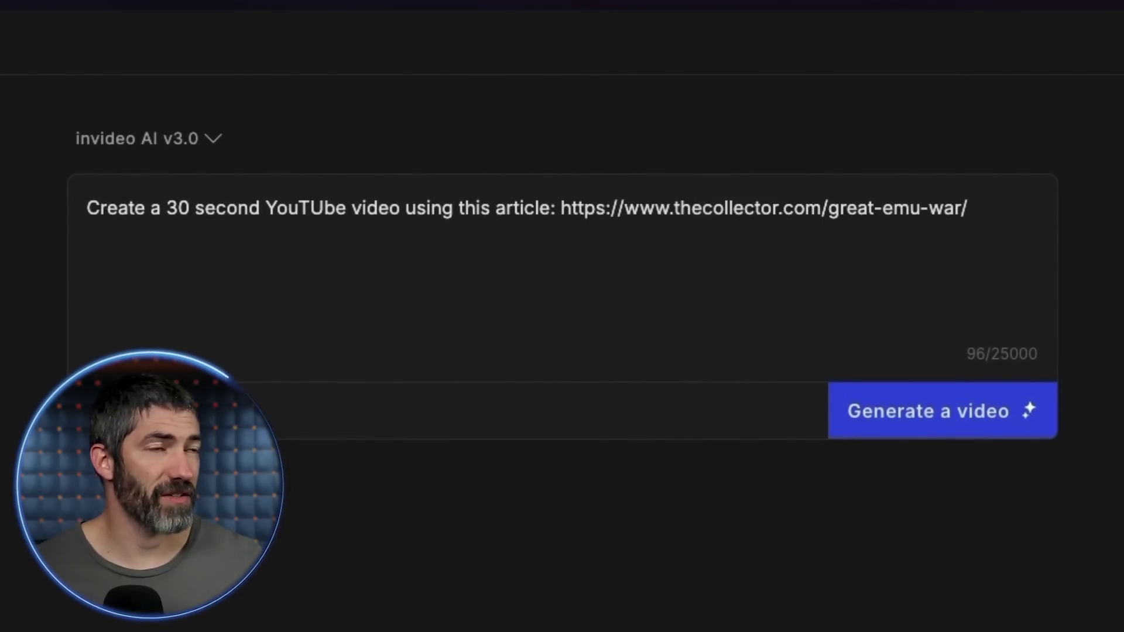
Step: Generate a Generative Media video from the Great Emu War article and play it
click(895, 425)
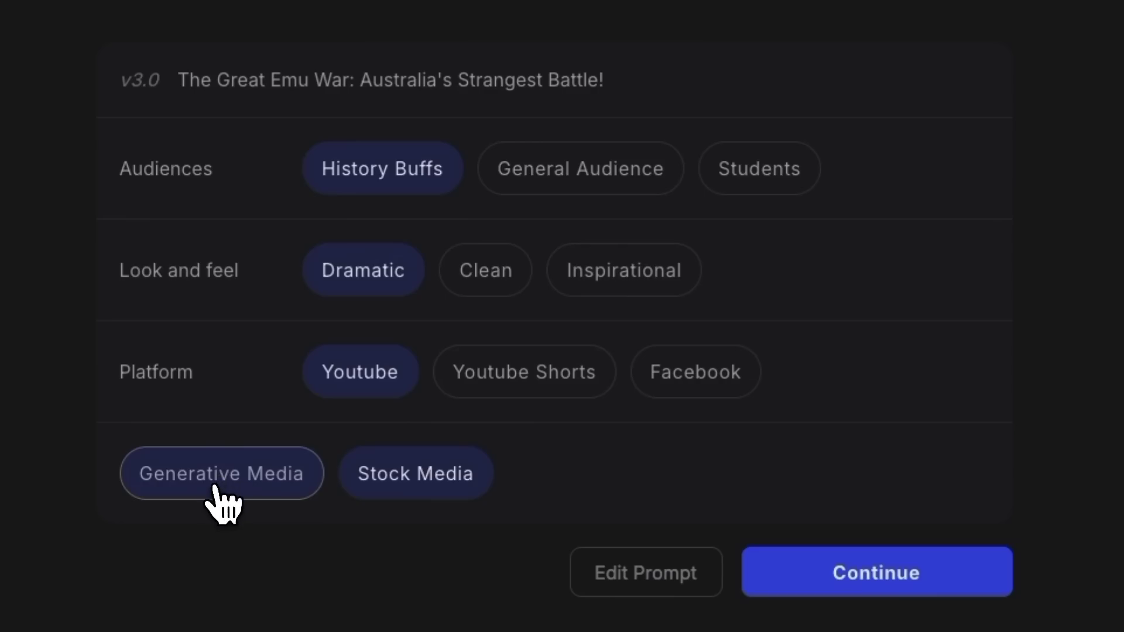
click(215, 487)
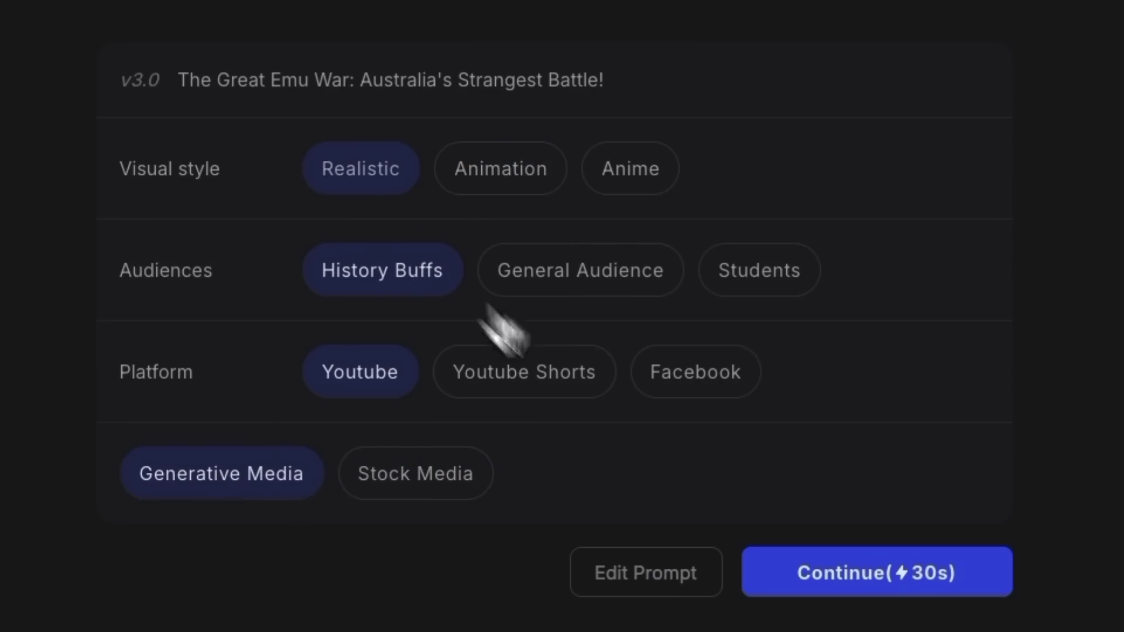
click(836, 577)
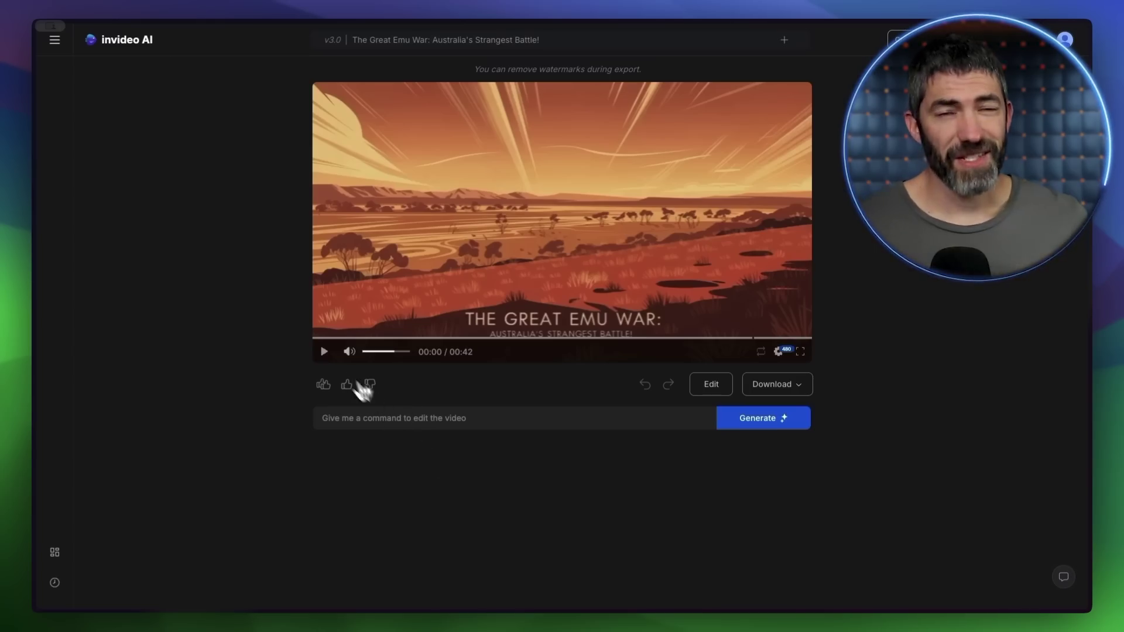
click(324, 351)
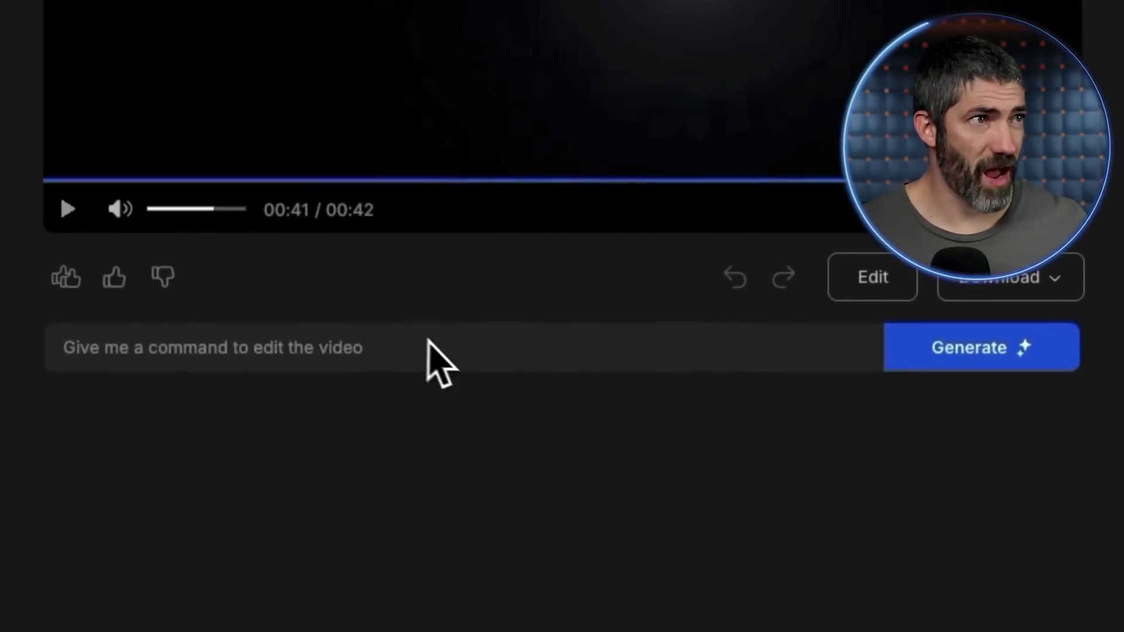
Step: Request a media change adding a smiling young man in a gaming chair to the Emu War video
click(428, 346)
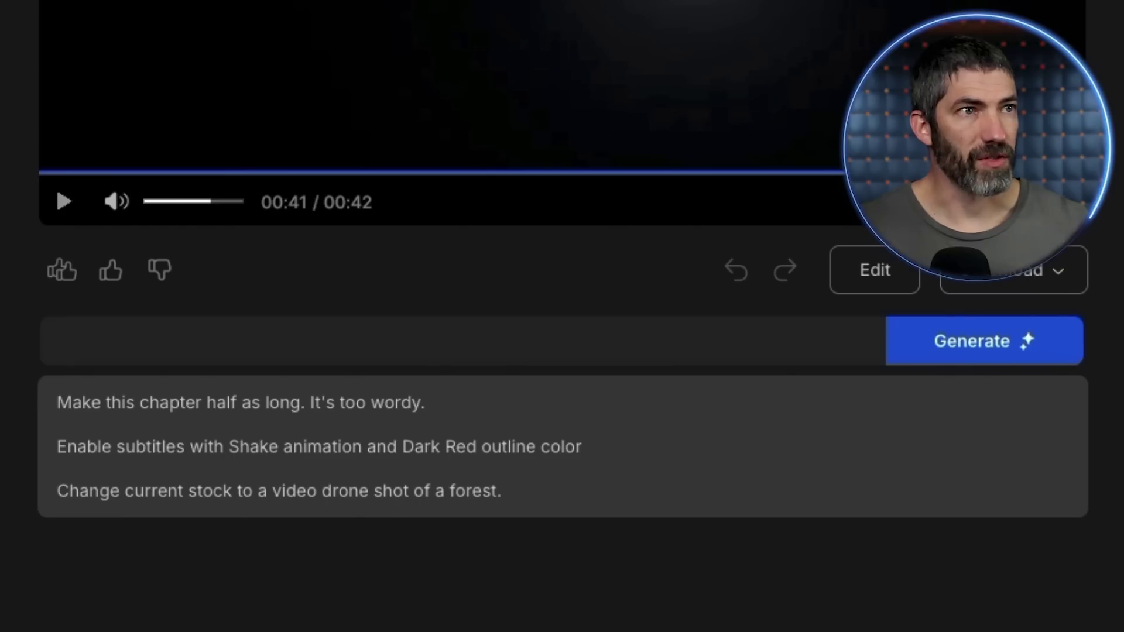
text(R)
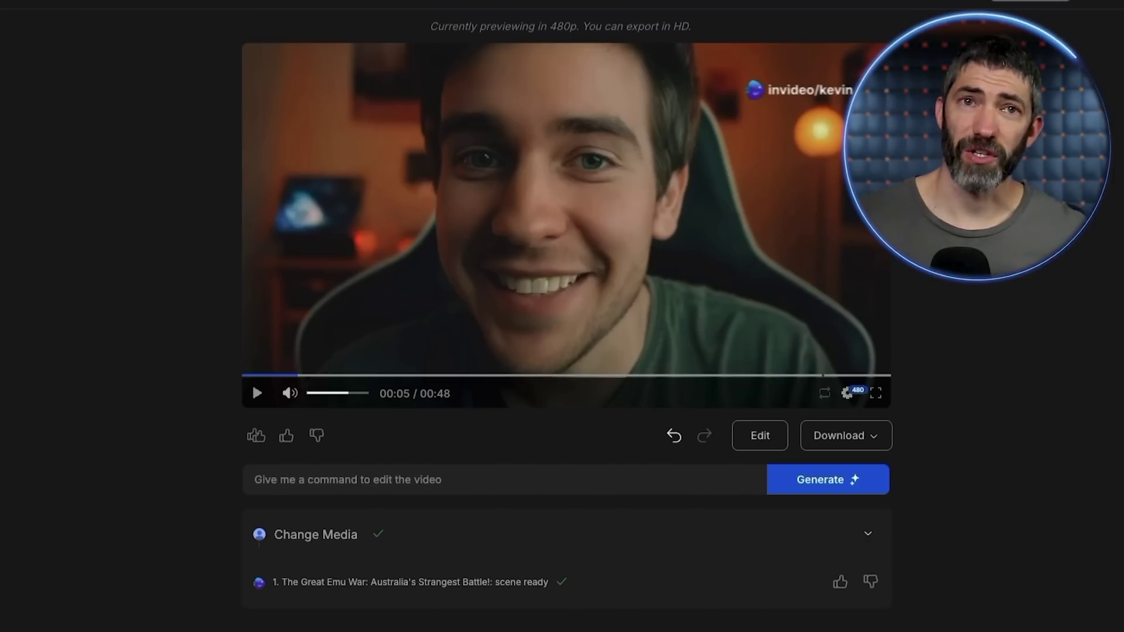
click(758, 438)
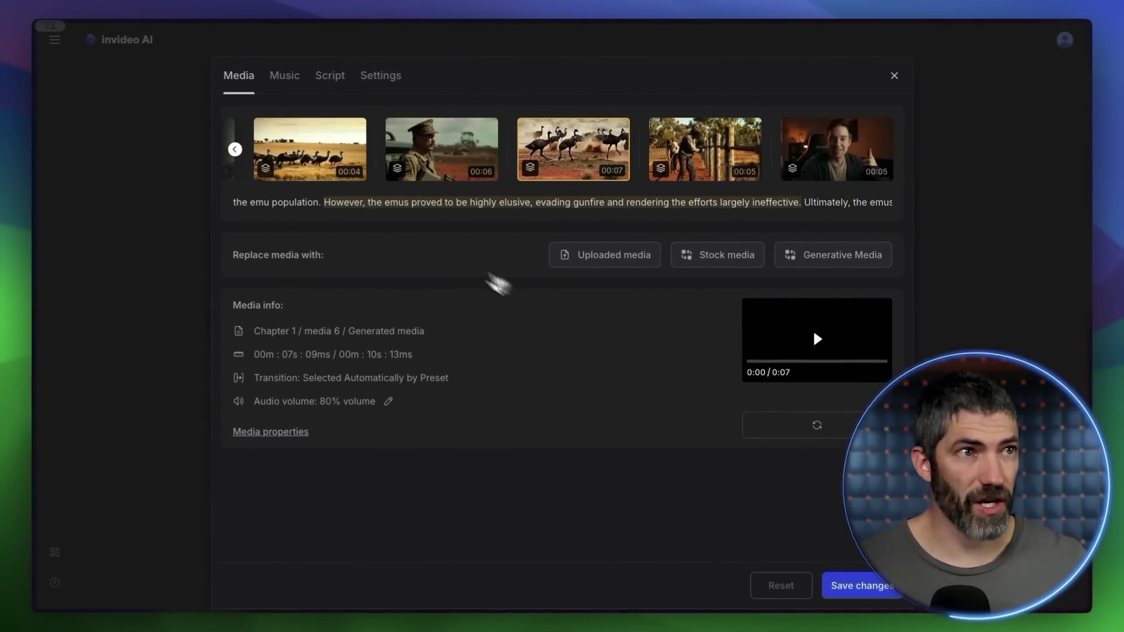
Step: Select chapter 1's talking-man clip, cycle through alternative clips, and bring up Generative Media
click(235, 149)
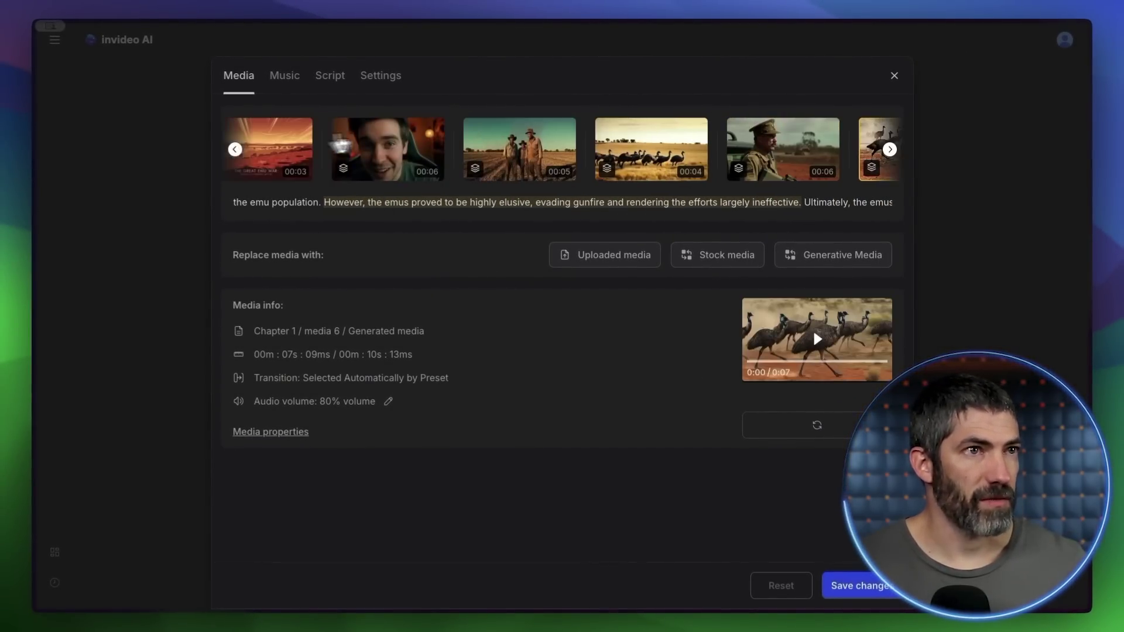
click(388, 151)
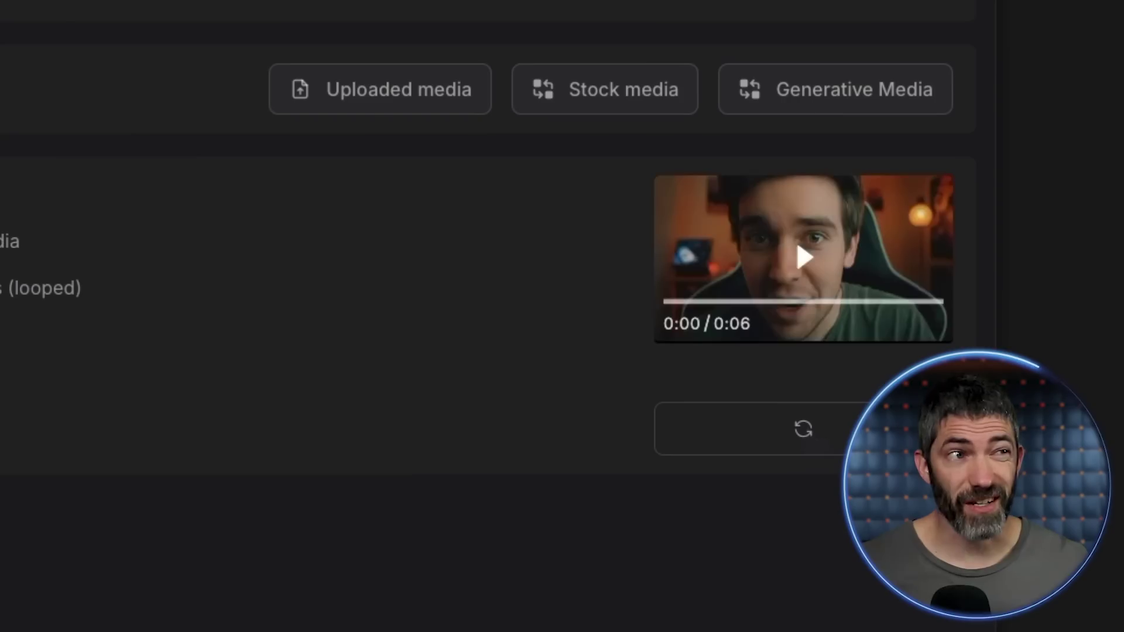
click(803, 429)
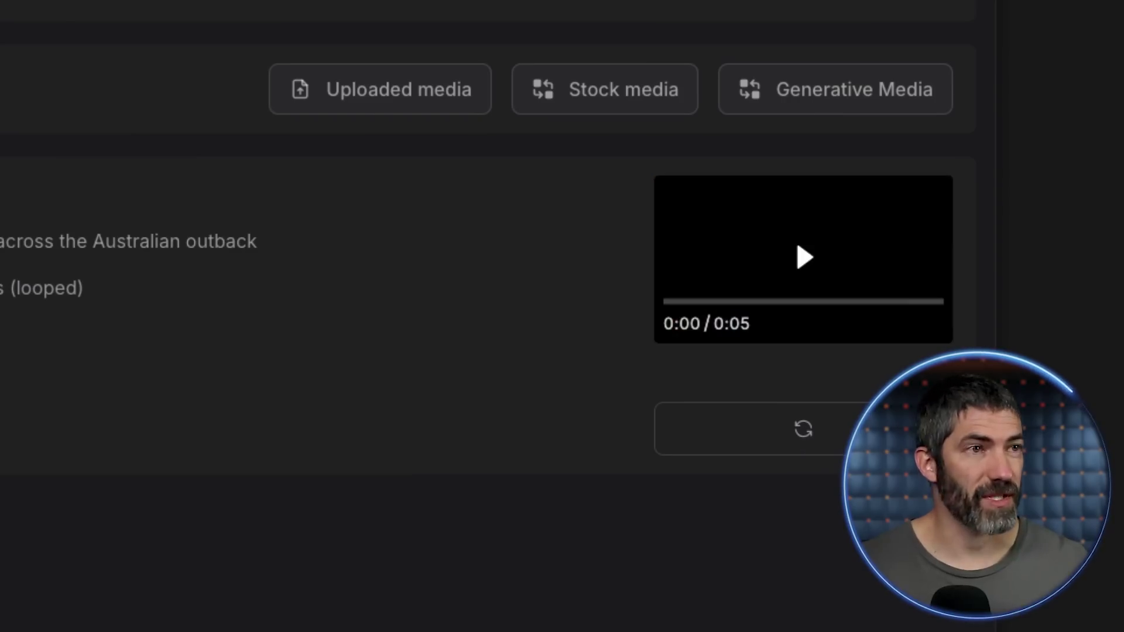
click(803, 429)
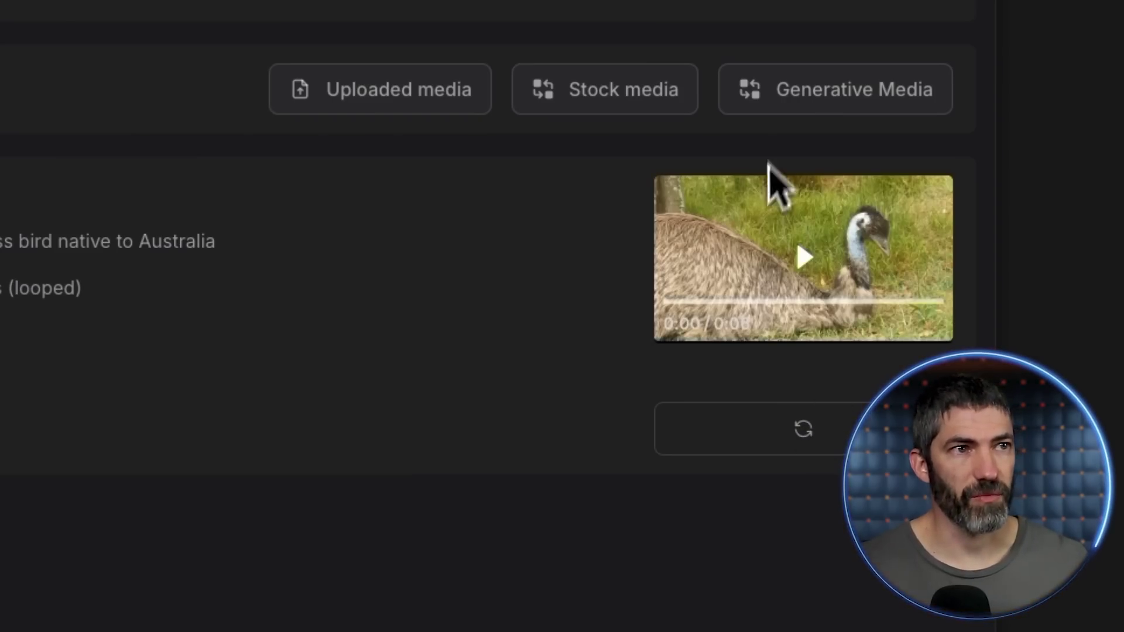
click(795, 104)
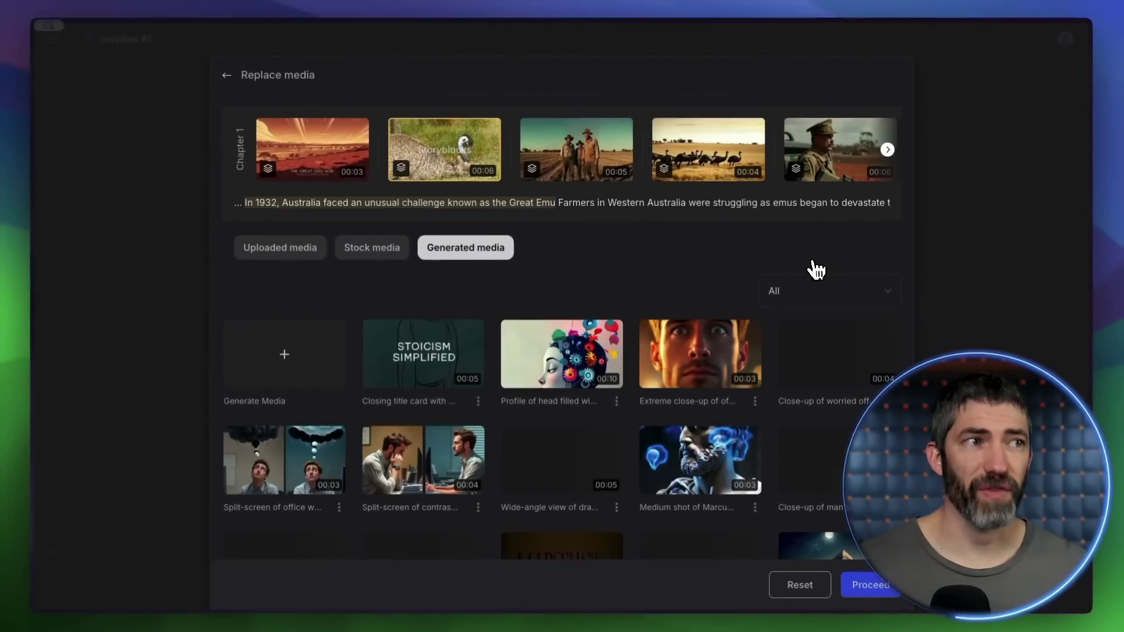
Step: Generate a 5-second emu head close-up in the outback, preview it, and apply it
click(285, 360)
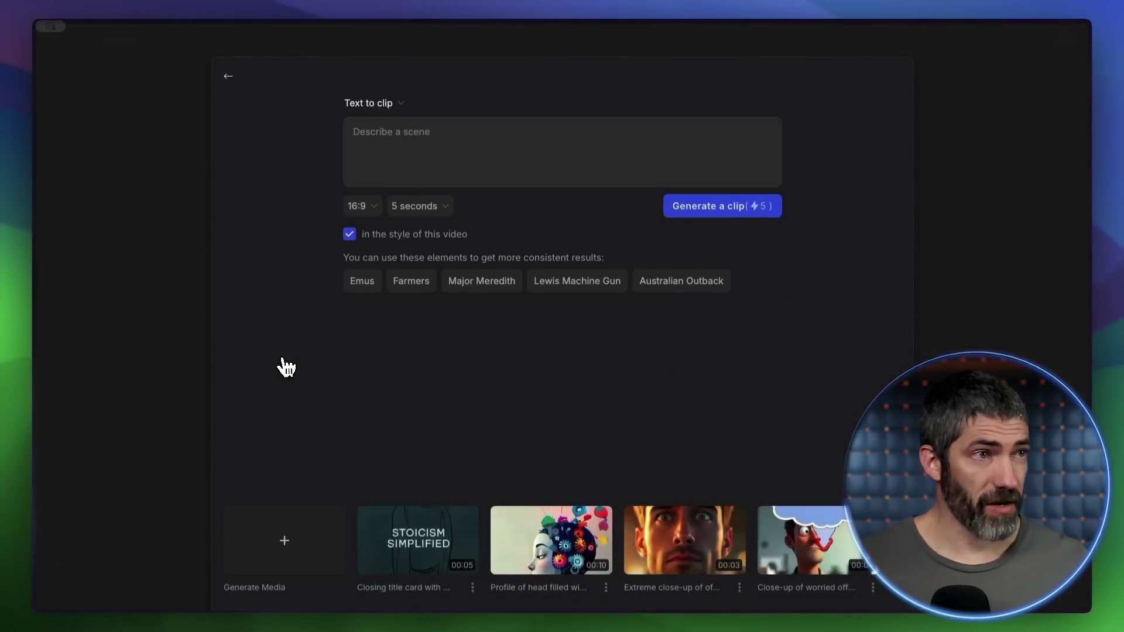
text(Closeup of an emu)
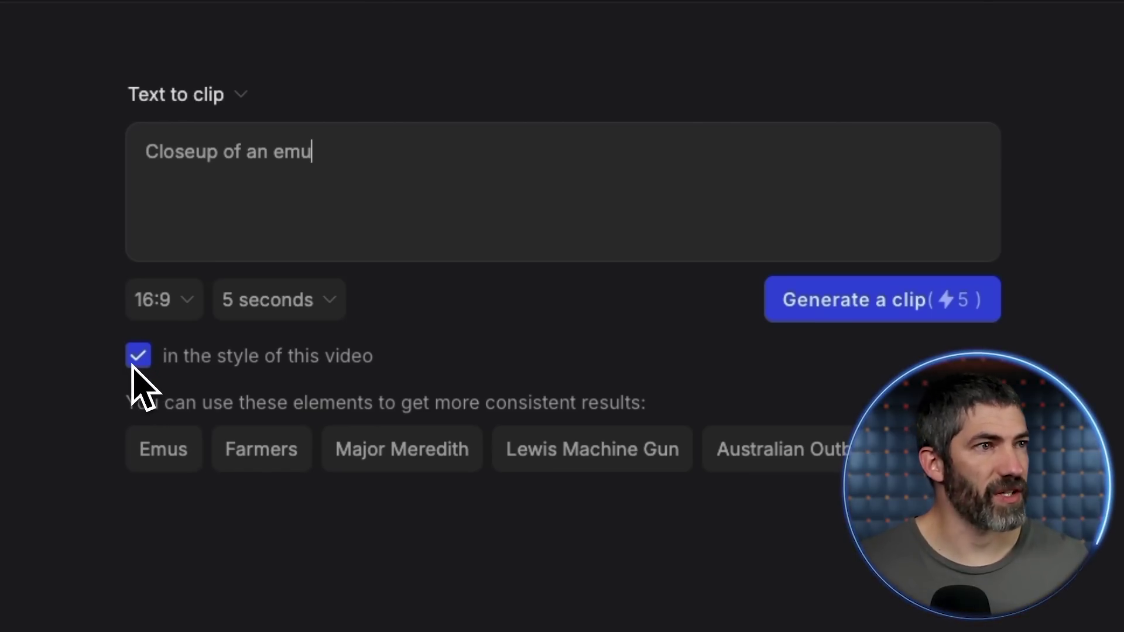
click(848, 307)
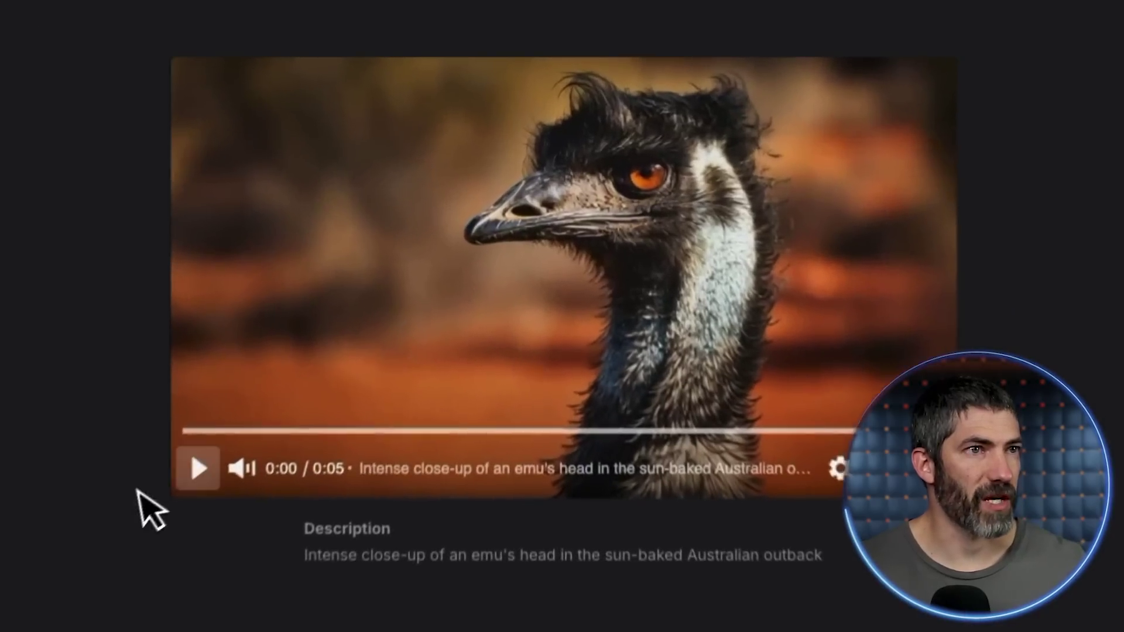
click(359, 322)
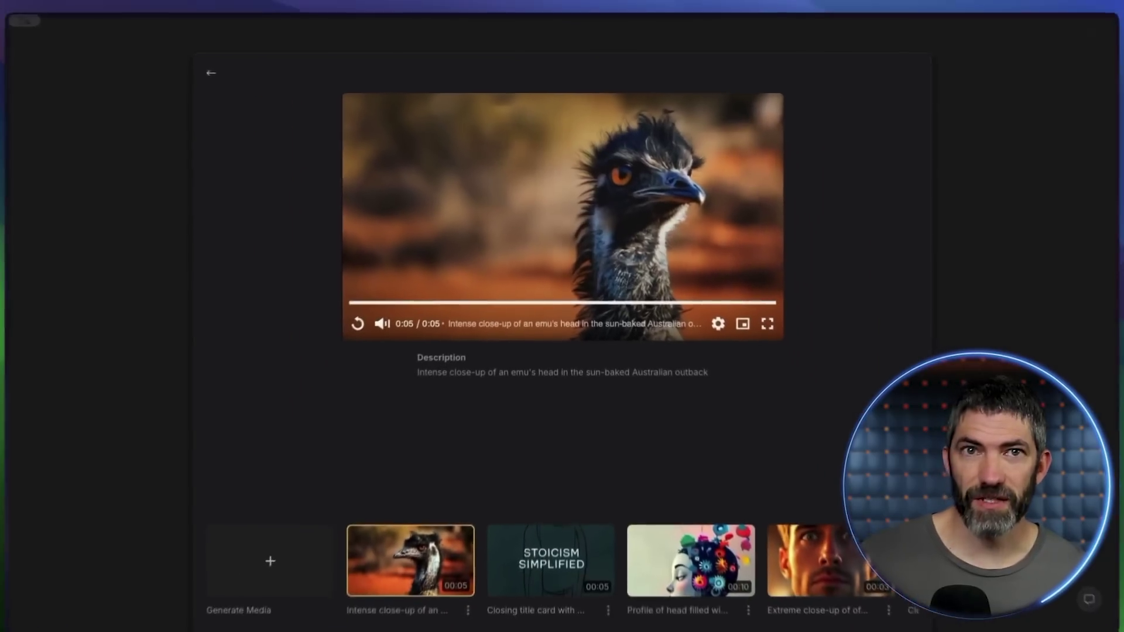
click(211, 72)
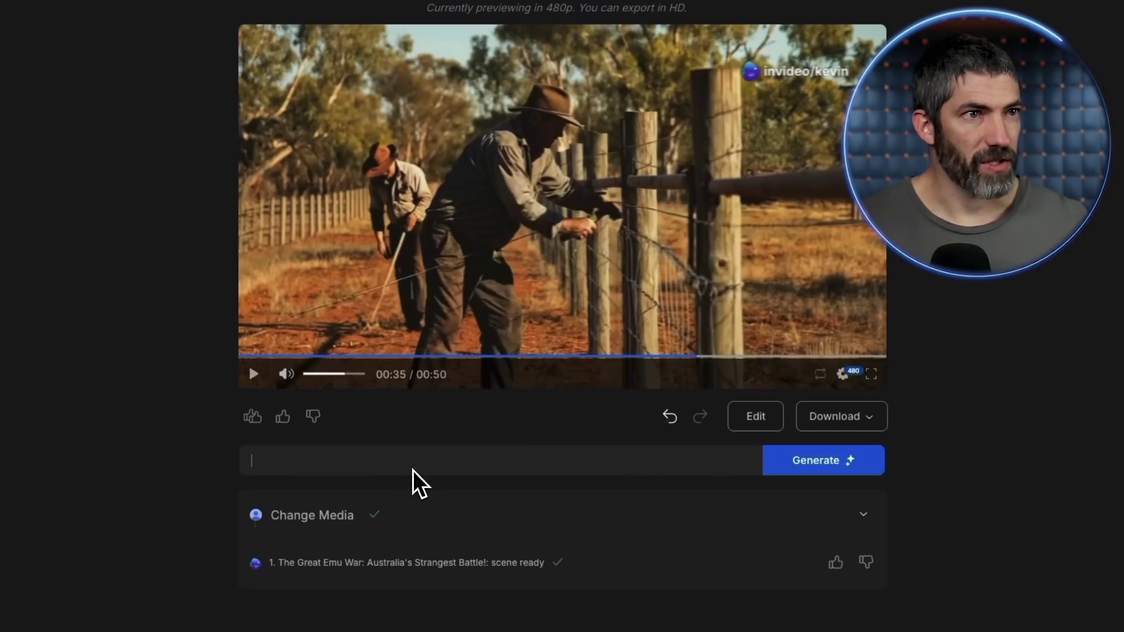
click(412, 470)
Step: Request faster opening edits, keeping the voiceover but adding another clip
text(Make the editing fas)
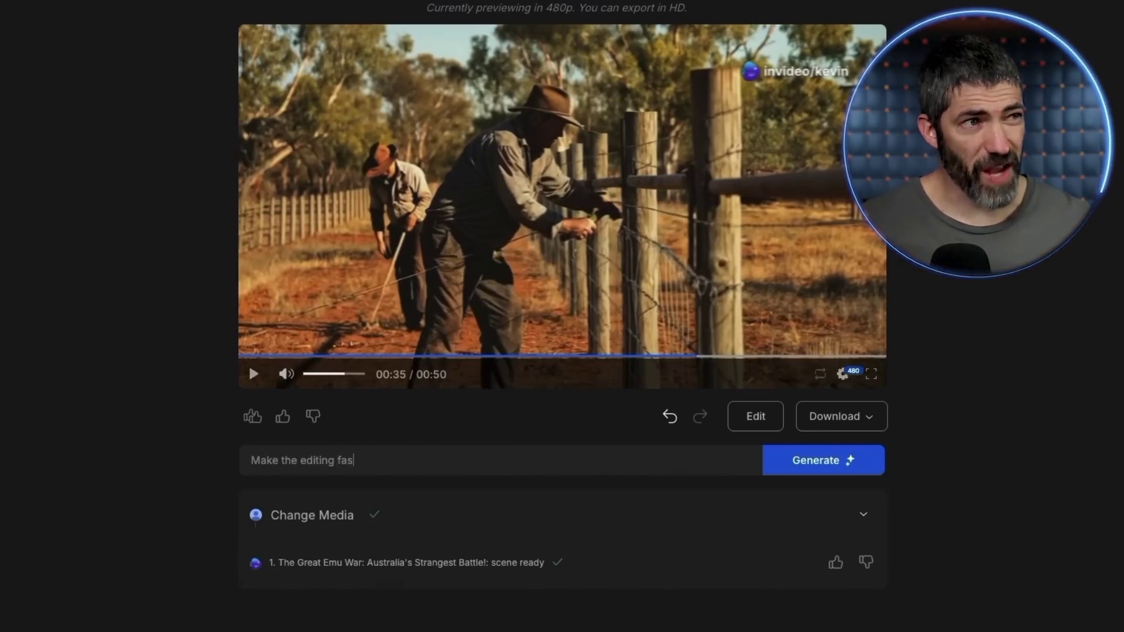
text(ter at the beginning. Keep the vol)
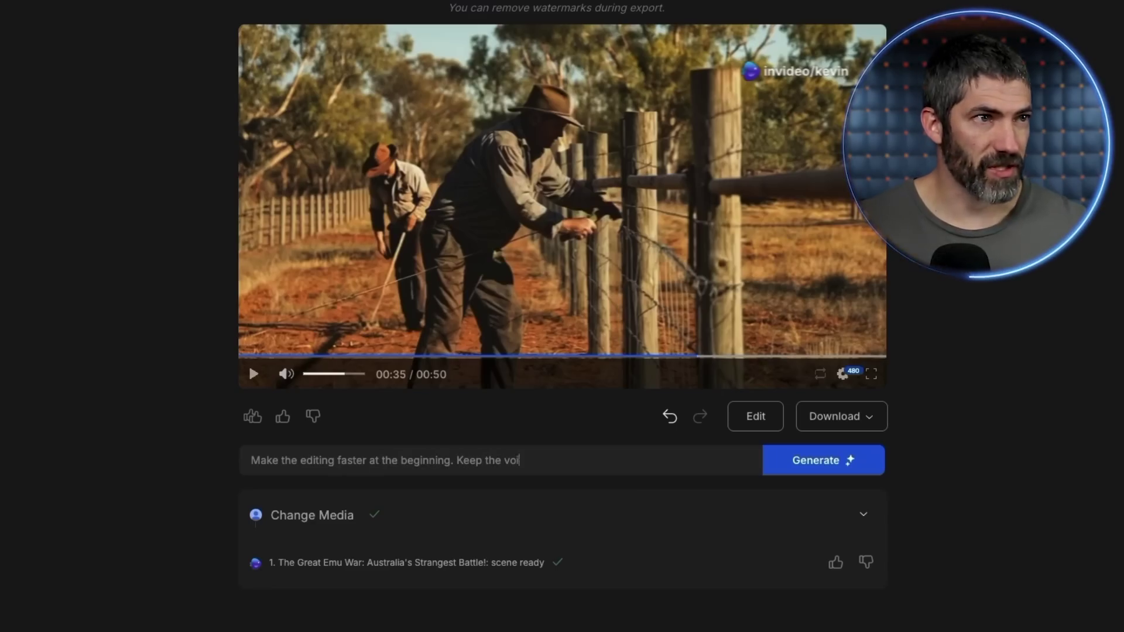
text(oiceover the same, but add another clip so the c)
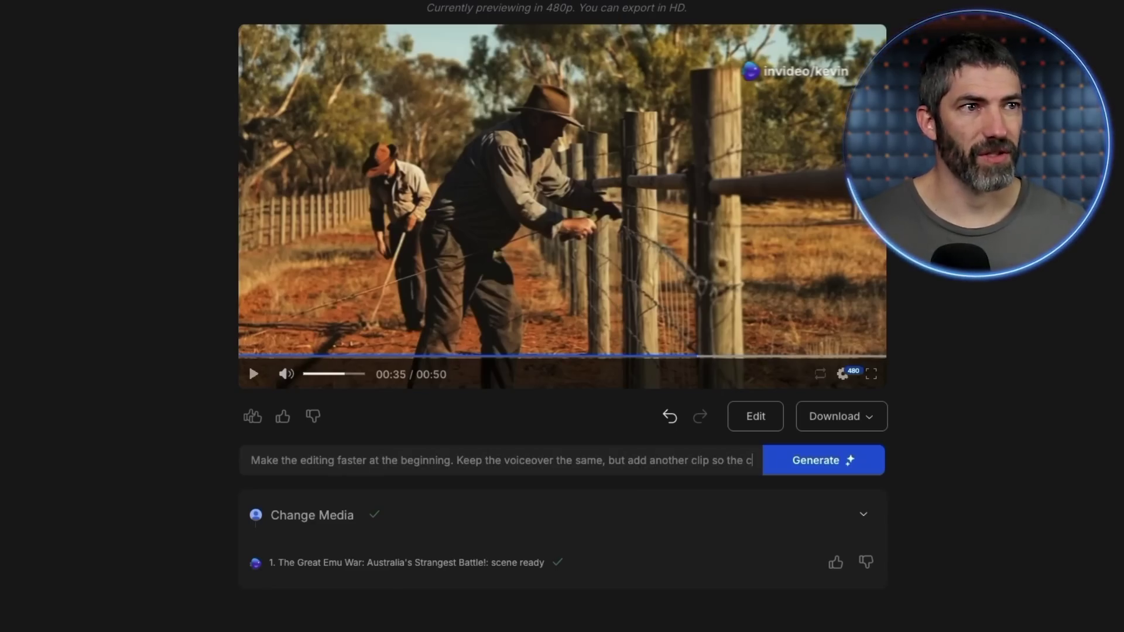
text(uts are faster)
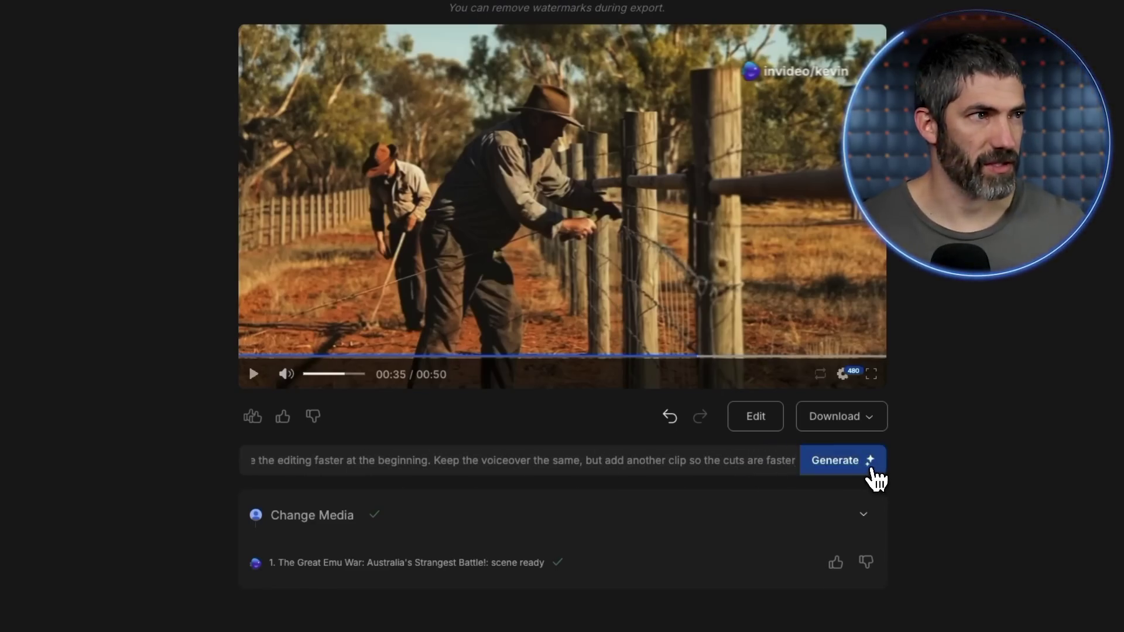
click(872, 469)
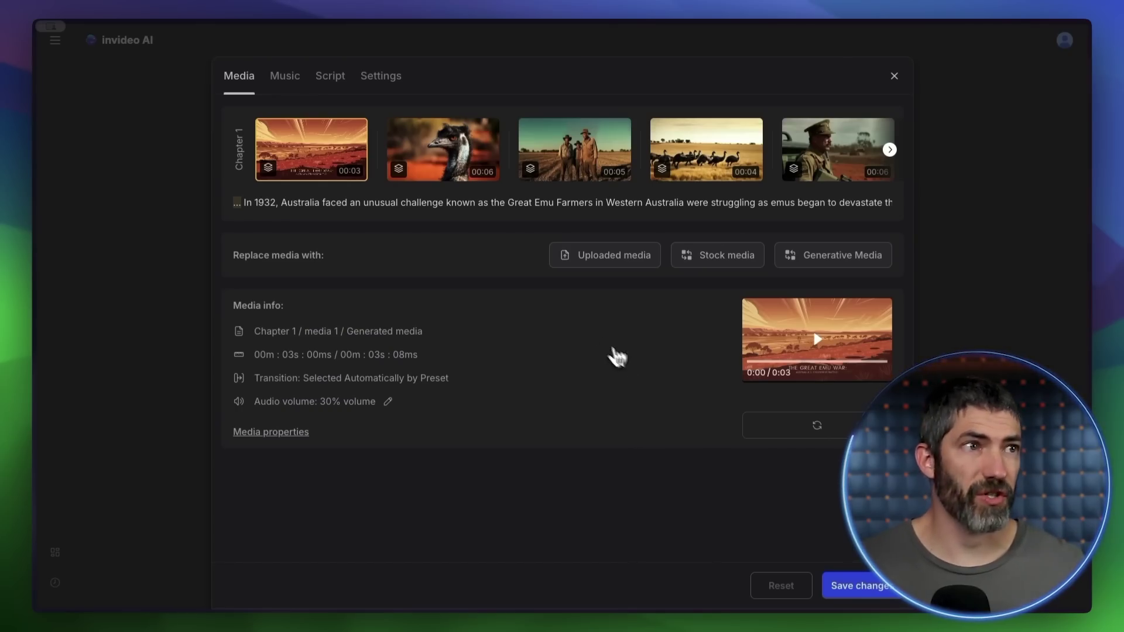
click(294, 86)
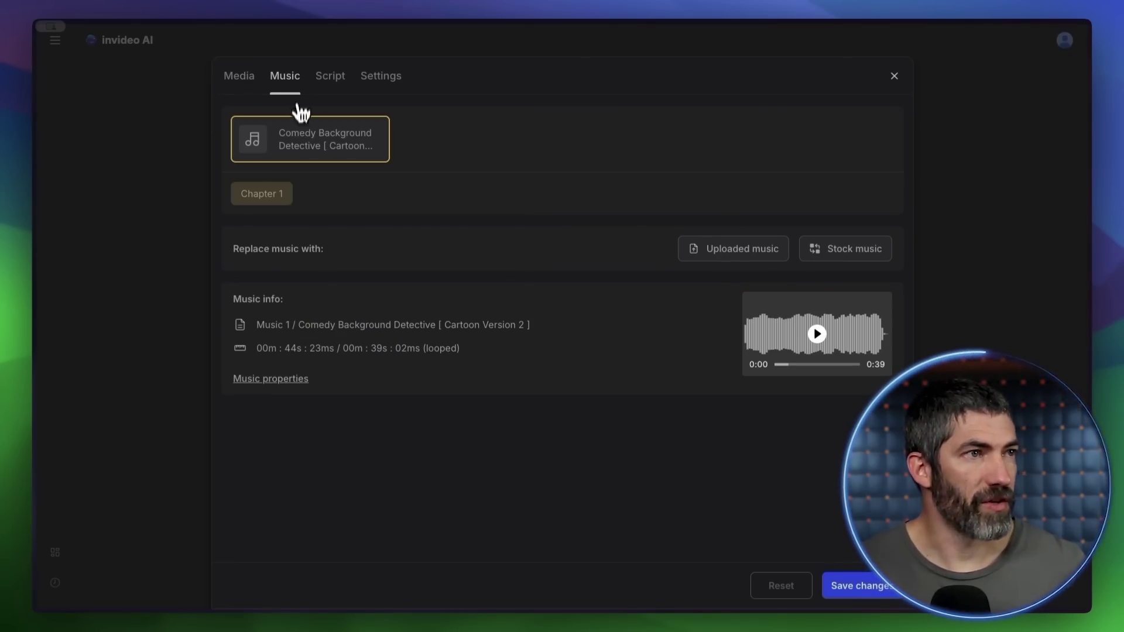
Step: Browse stock music and review the narration script, leaving both unchanged
click(841, 257)
scroll(451, 360, down, 10)
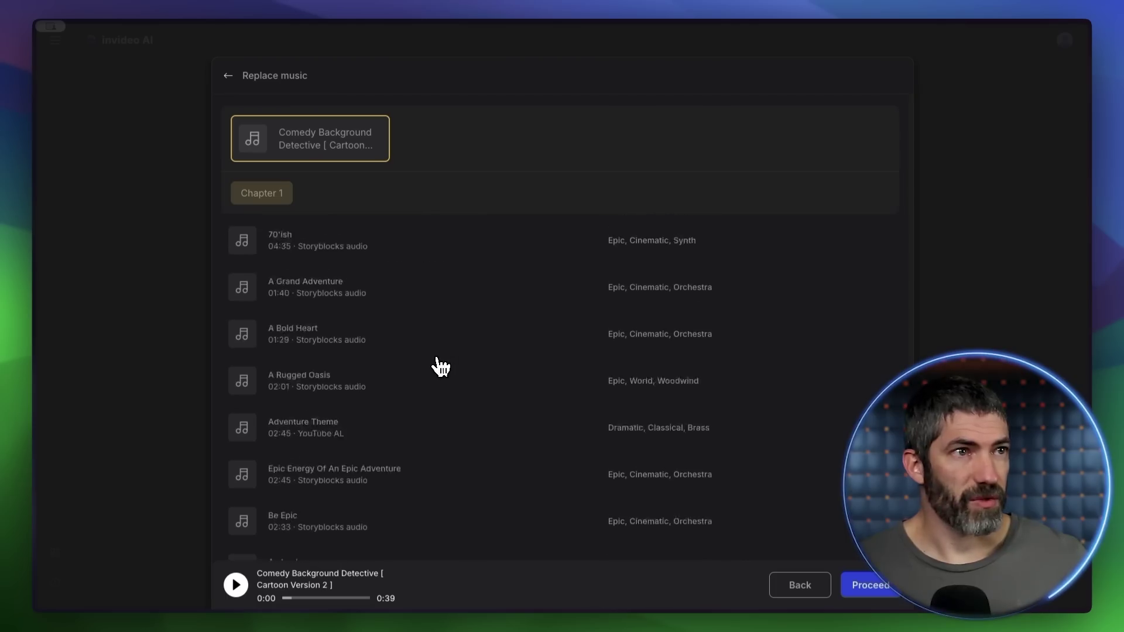
click(228, 76)
click(339, 87)
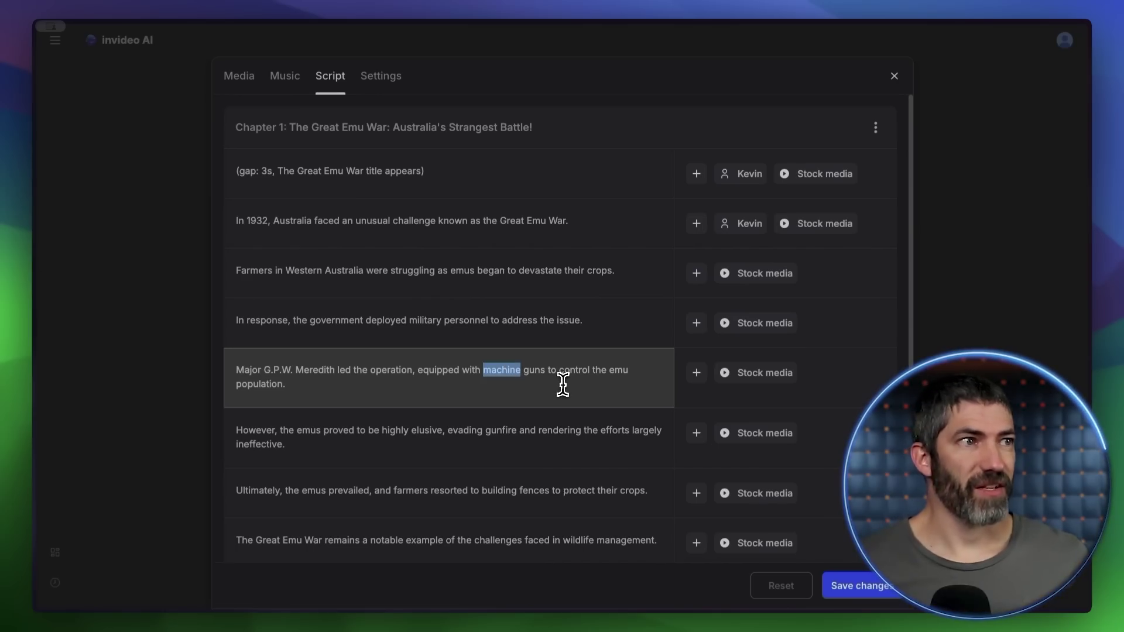
click(520, 304)
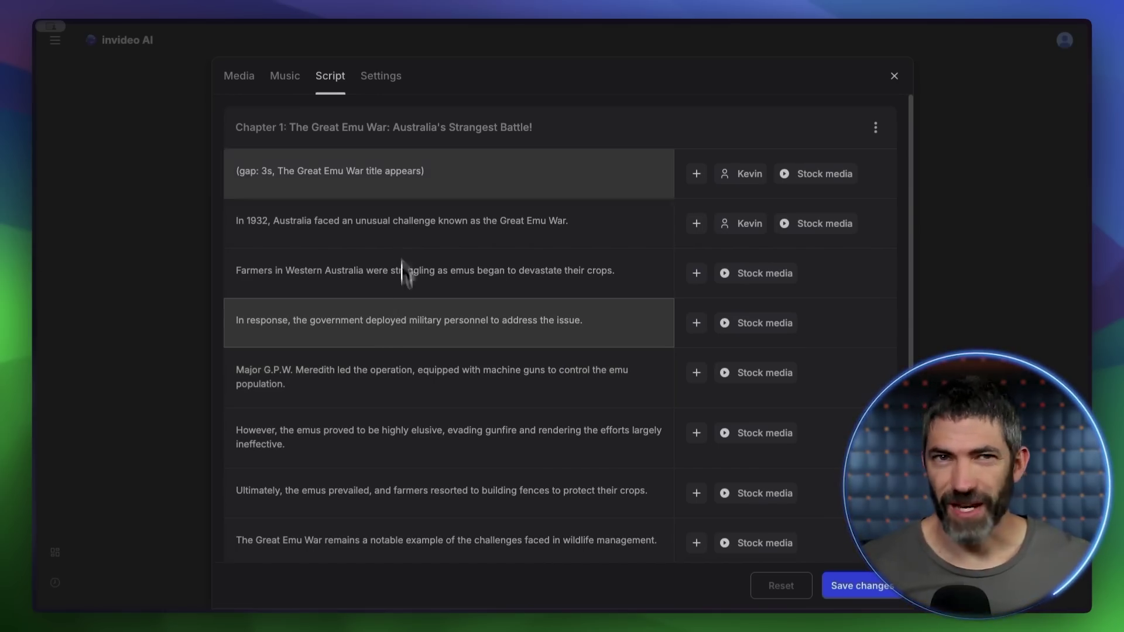
Step: Check the Overlay and Transition presets in Settings, leaving both at None
click(386, 88)
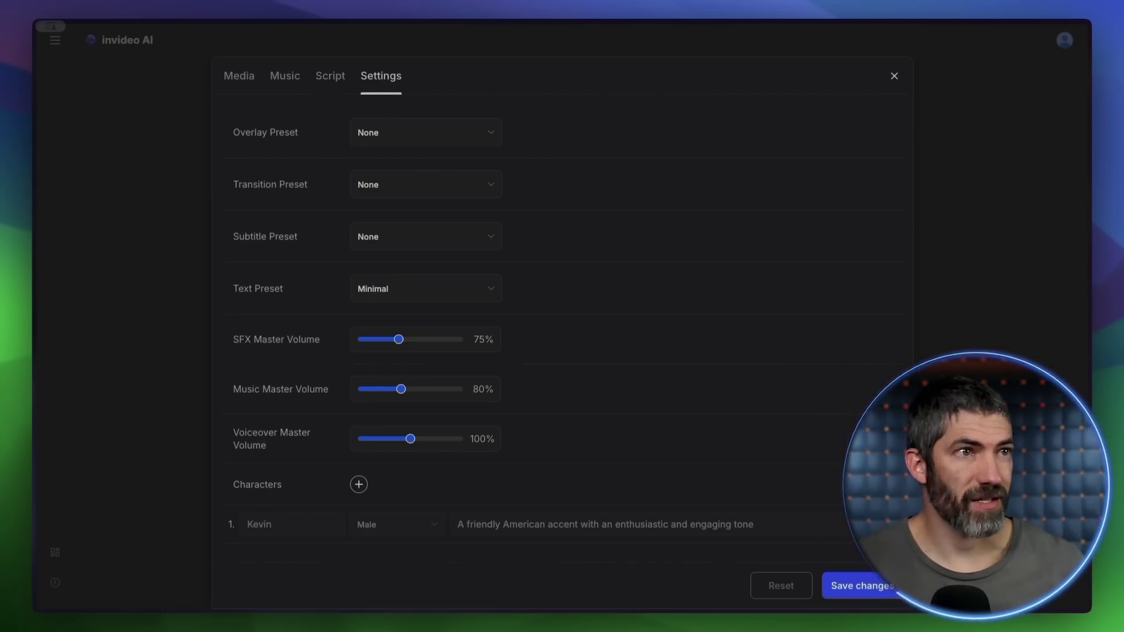
click(438, 137)
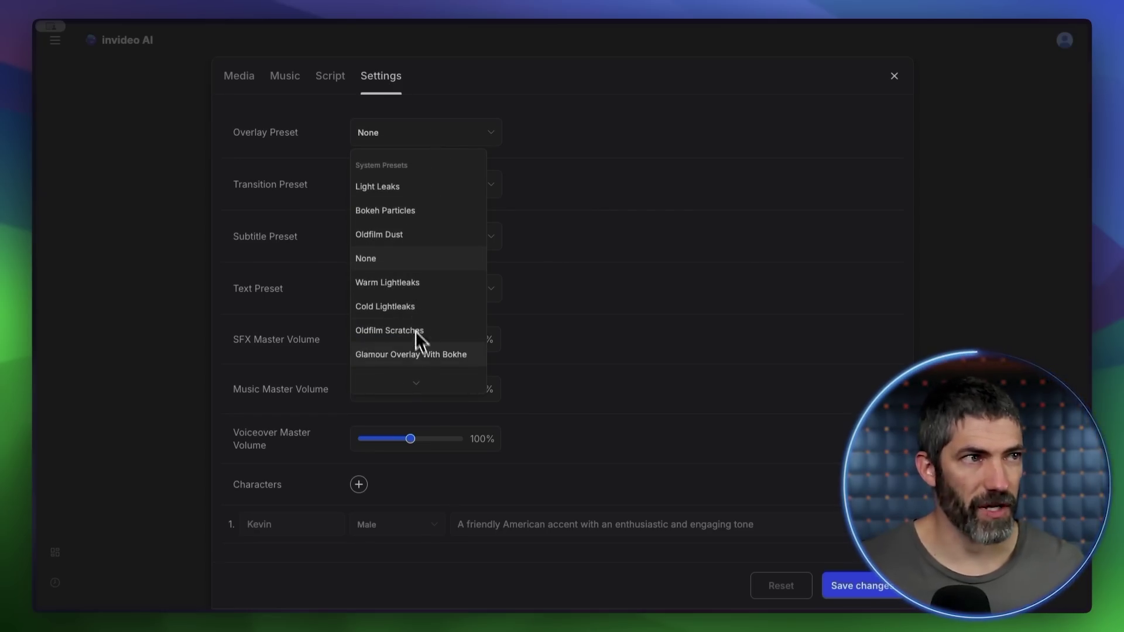
scroll(436, 313, down, 2)
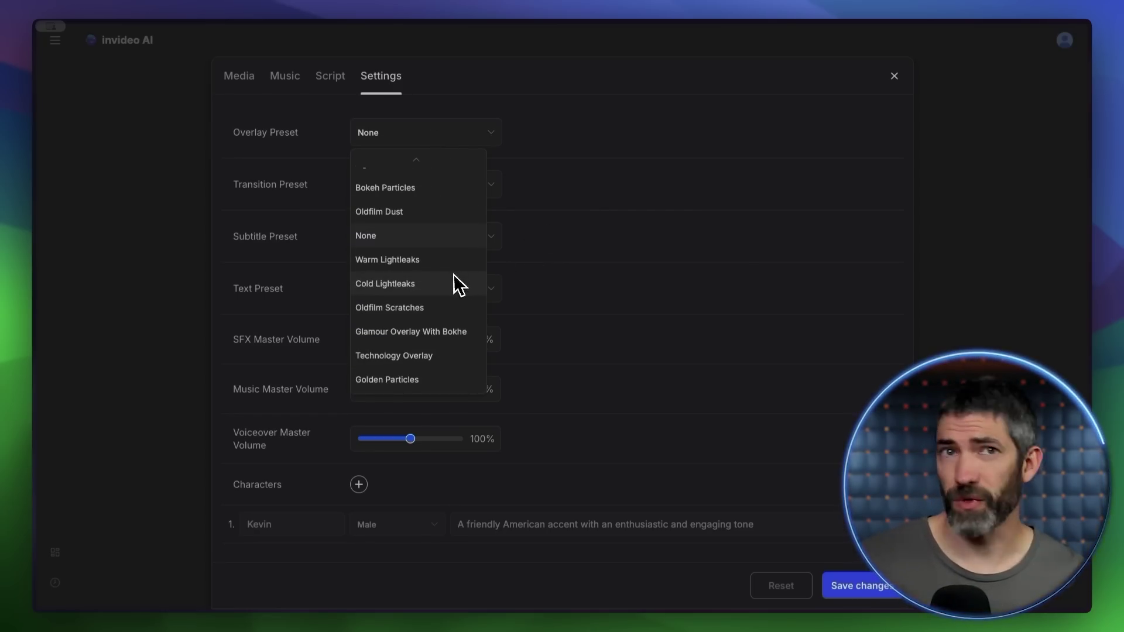
click(568, 191)
click(489, 189)
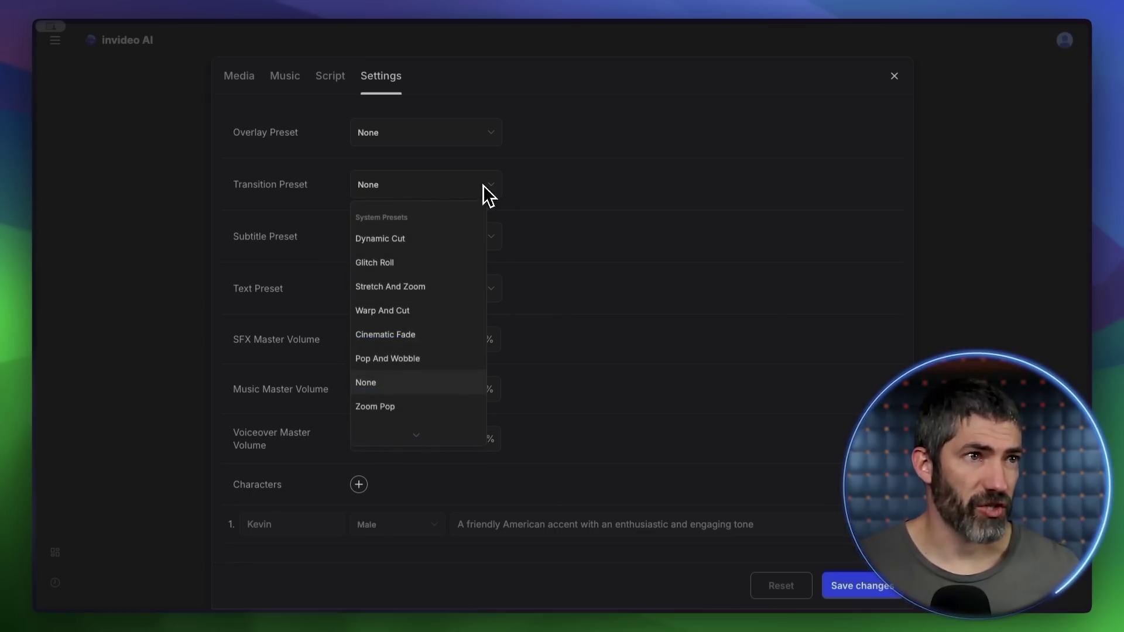
scroll(441, 283, down, 2)
click(572, 254)
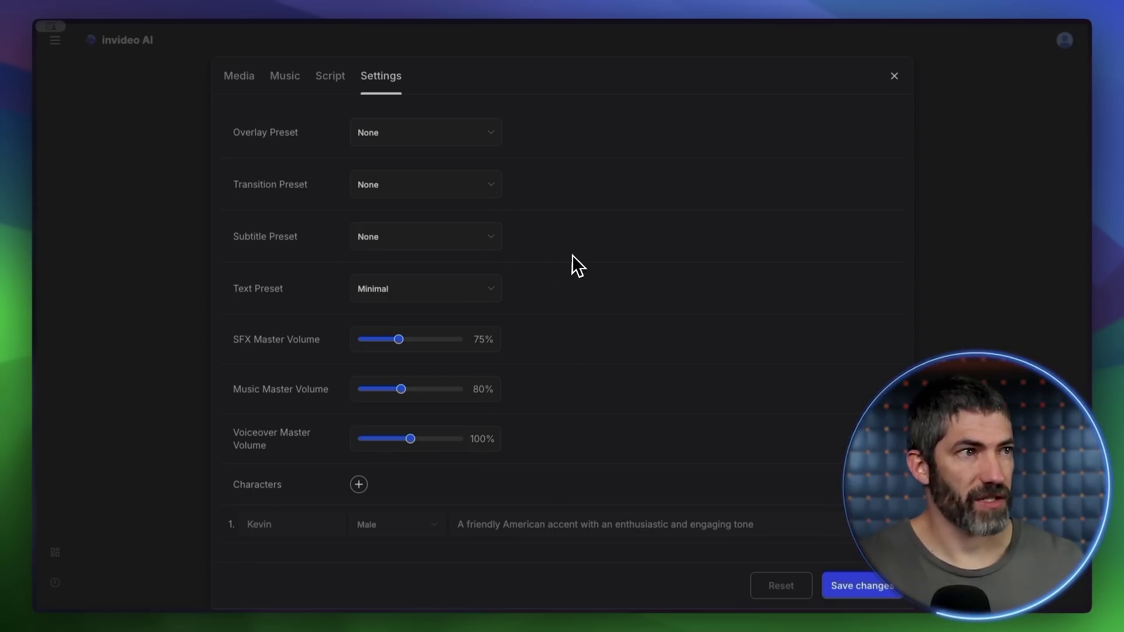
Step: Open the emu close-up clip's media properties and view its transition choices
click(256, 77)
click(296, 436)
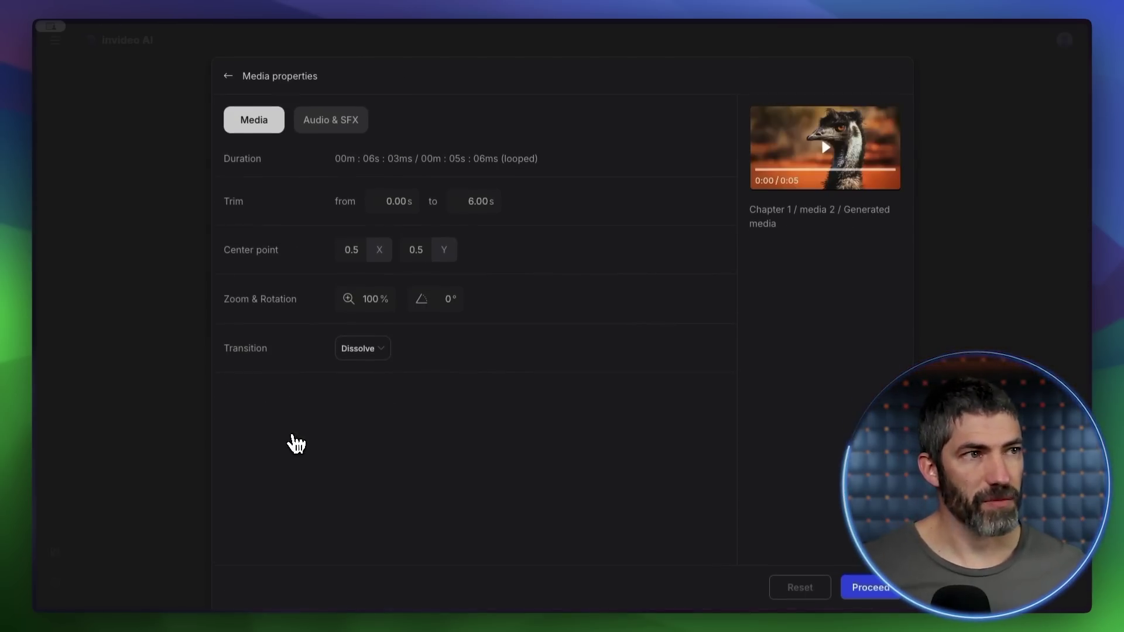
click(380, 349)
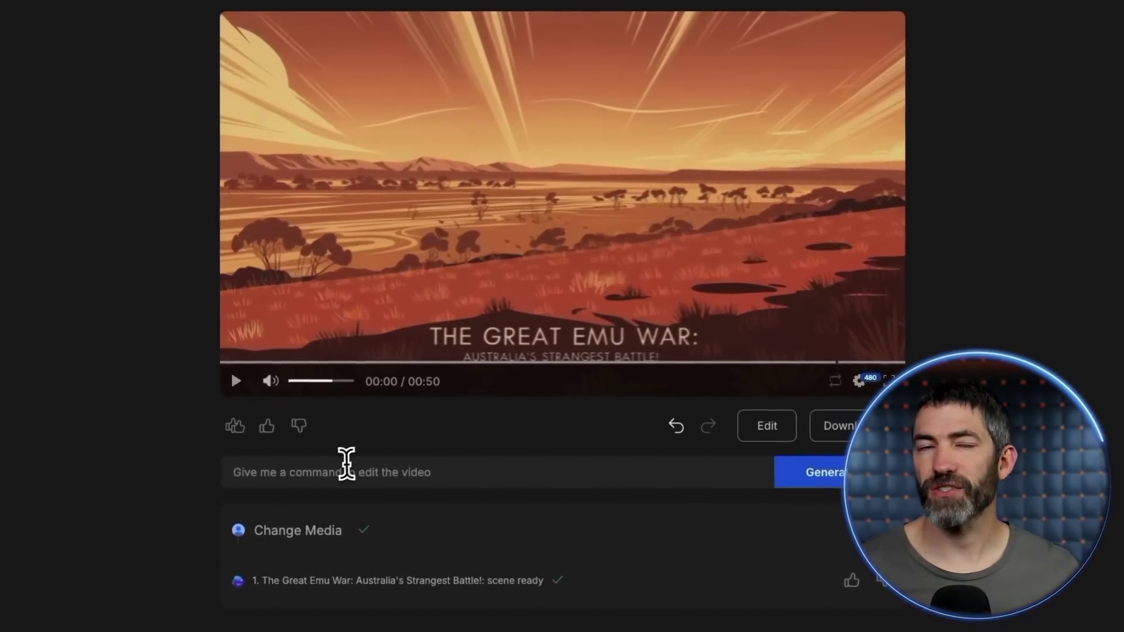
Step: Ask invideo AI to give the Emu War narration an Australian accent
click(399, 416)
text(Give the voice an Australian accent)
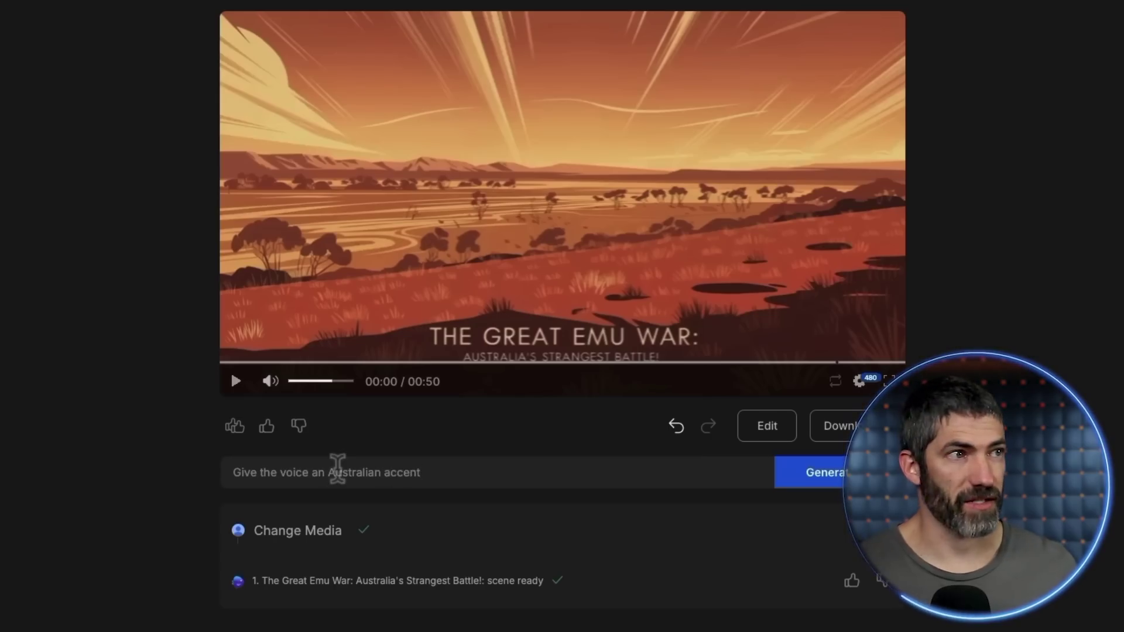
key(Return)
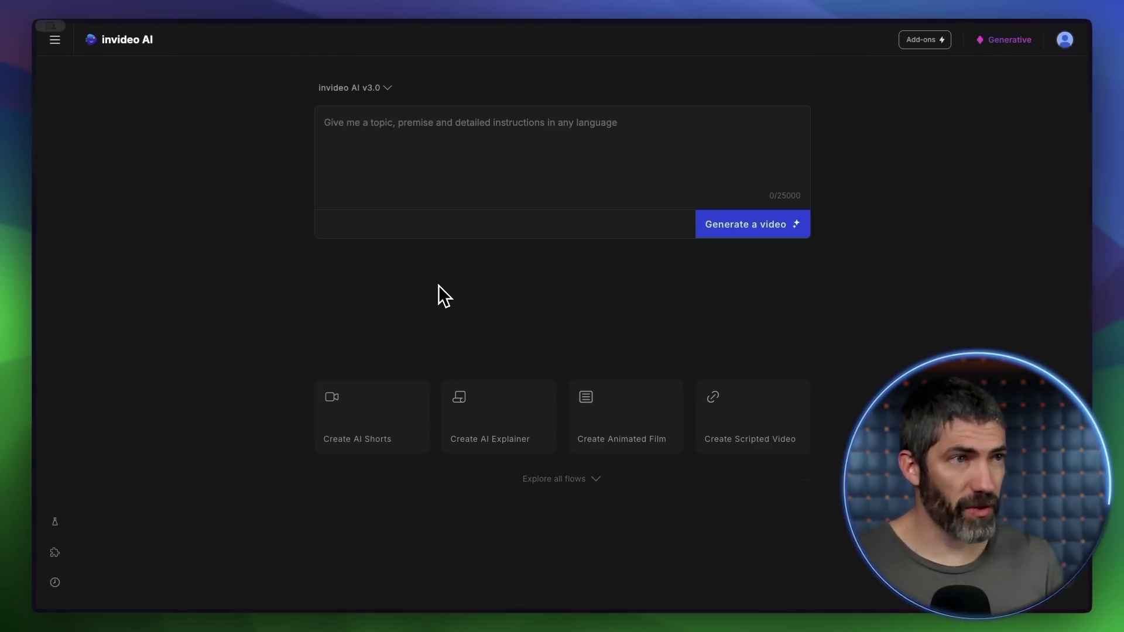
Step: Open the Animated short flow from the full list of video flows
click(553, 485)
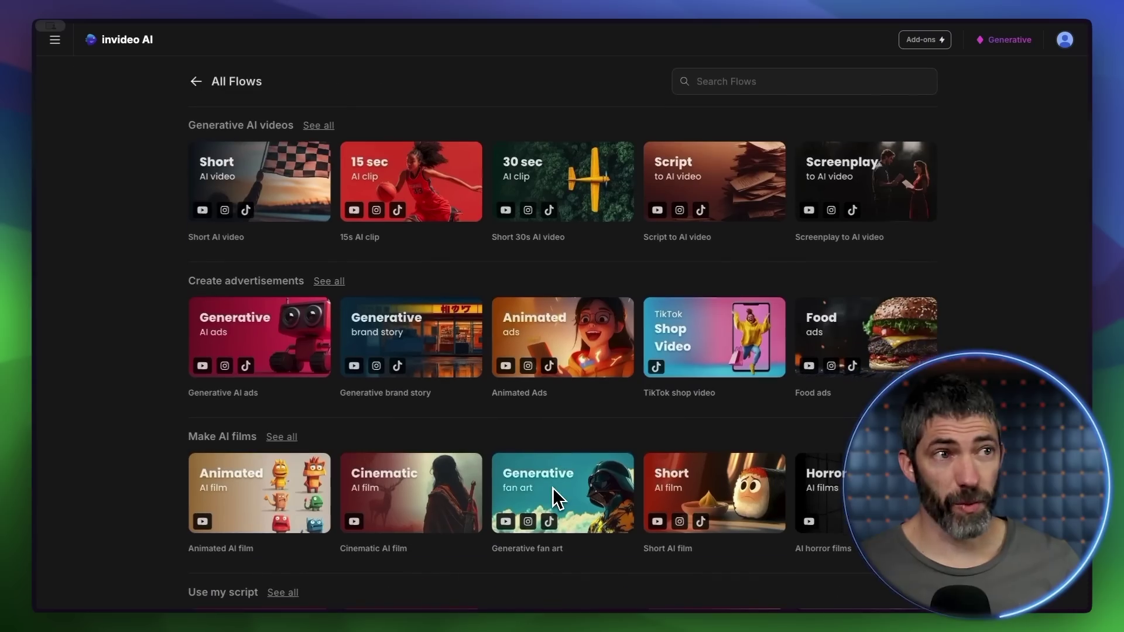
scroll(553, 492, down, 5)
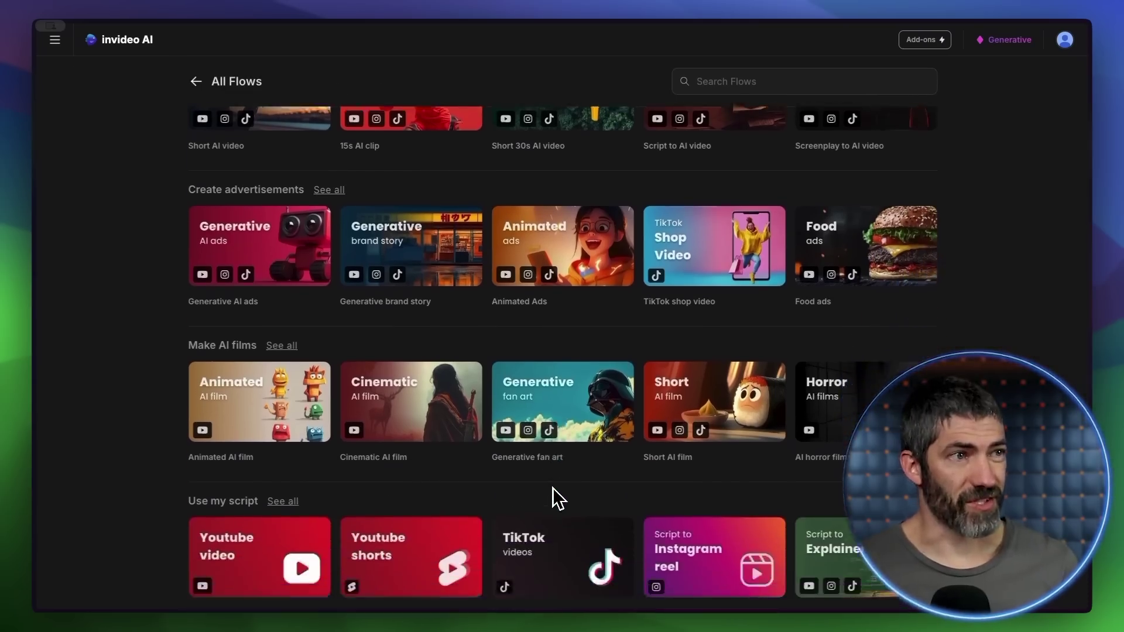
scroll(552, 487, down, 4)
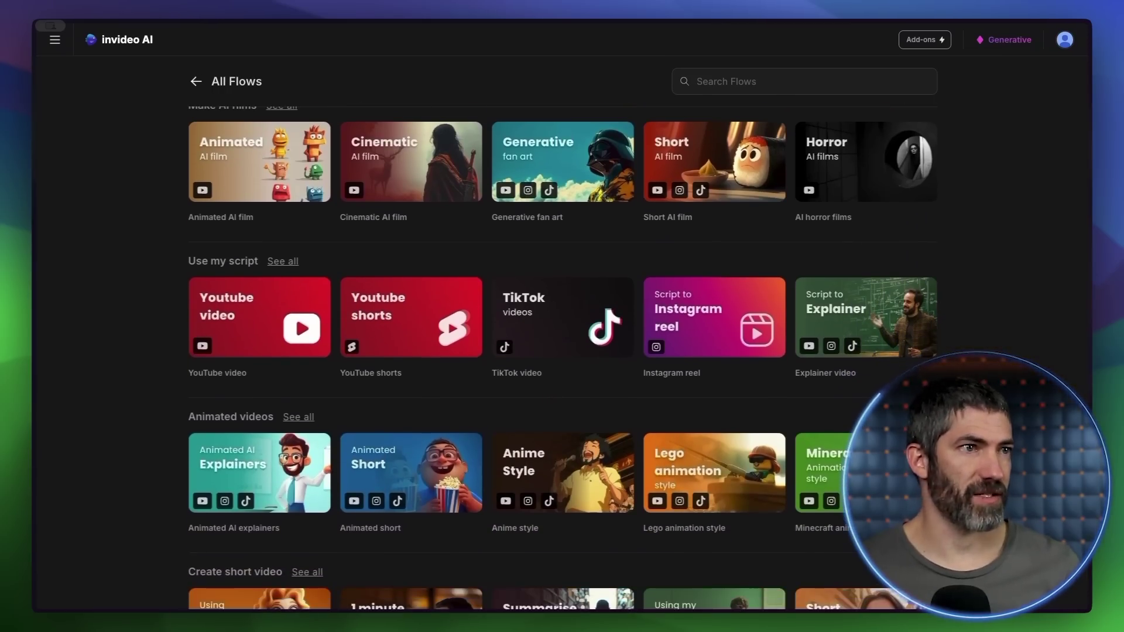
scroll(553, 487, down, 1)
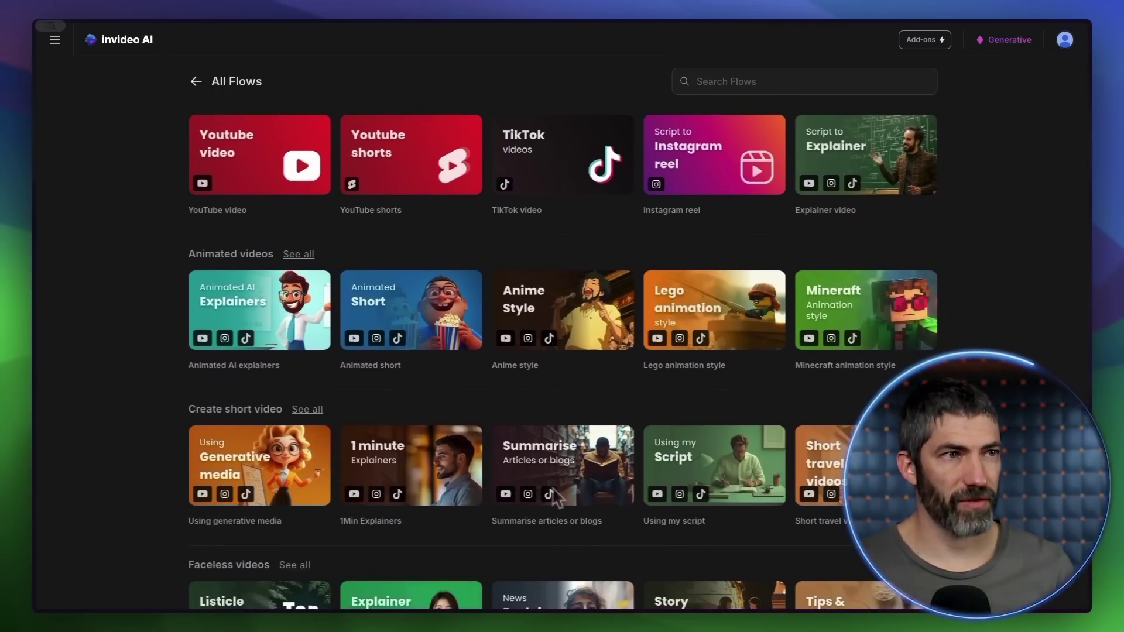
click(425, 316)
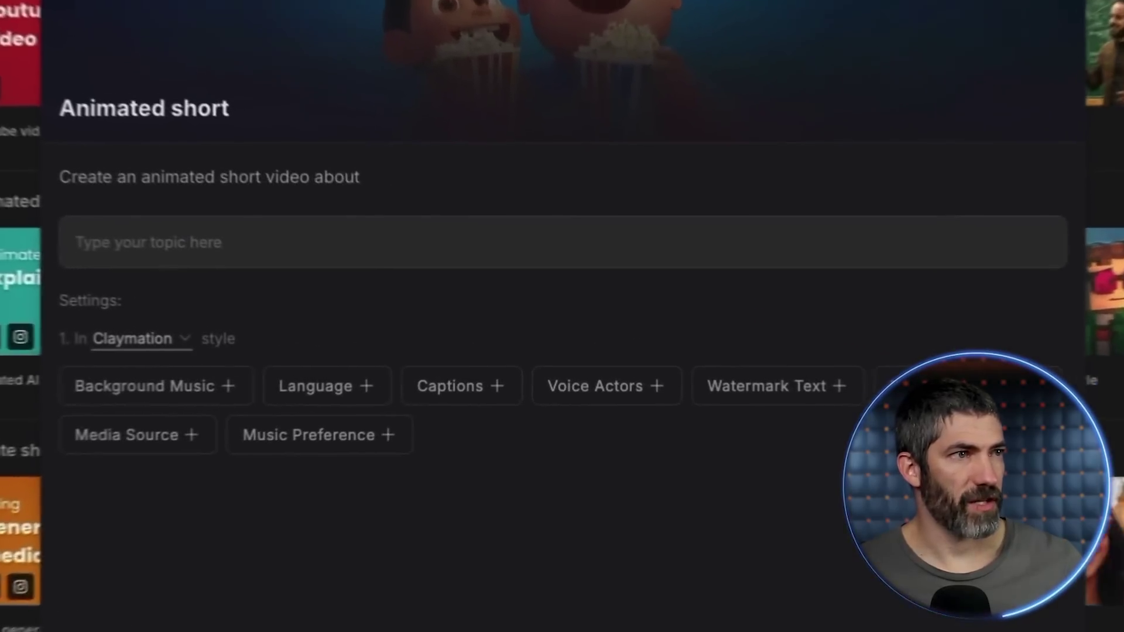
Step: Describe the owl teaching kindergartners the planets, in Disney Pixar style with playful, ethereal background music
text(an ow)
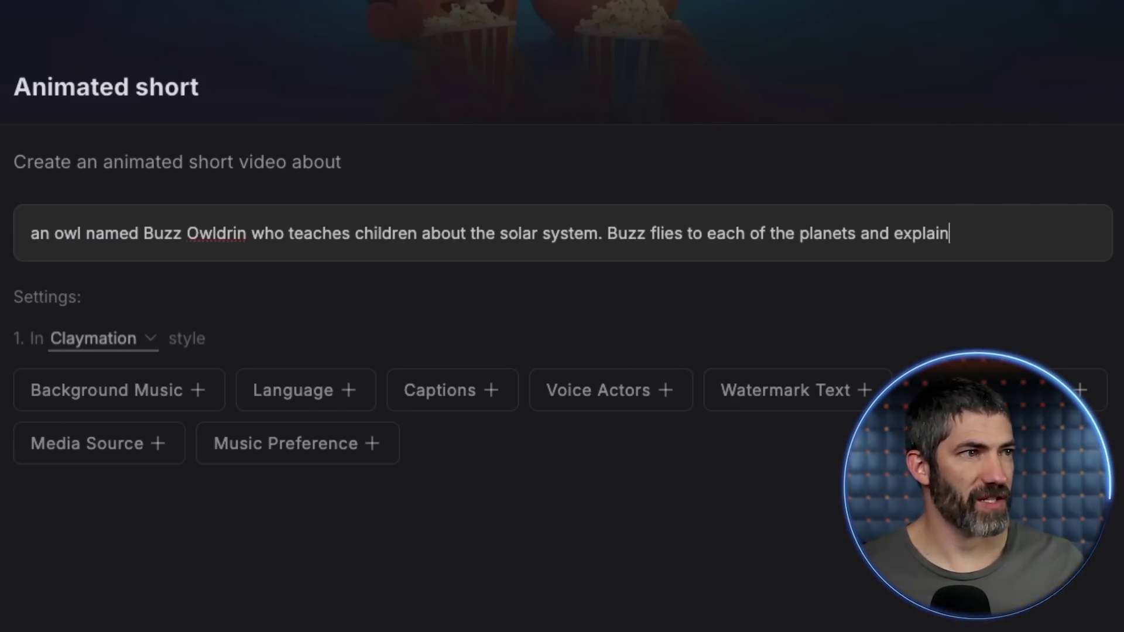
text(indergarten level.)
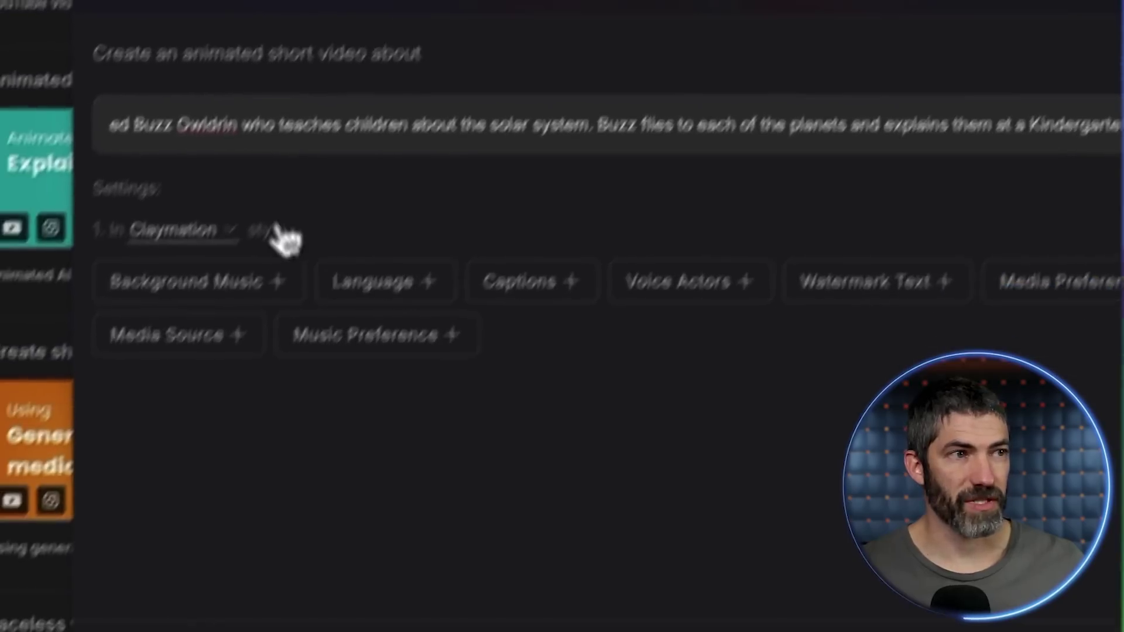
click(223, 231)
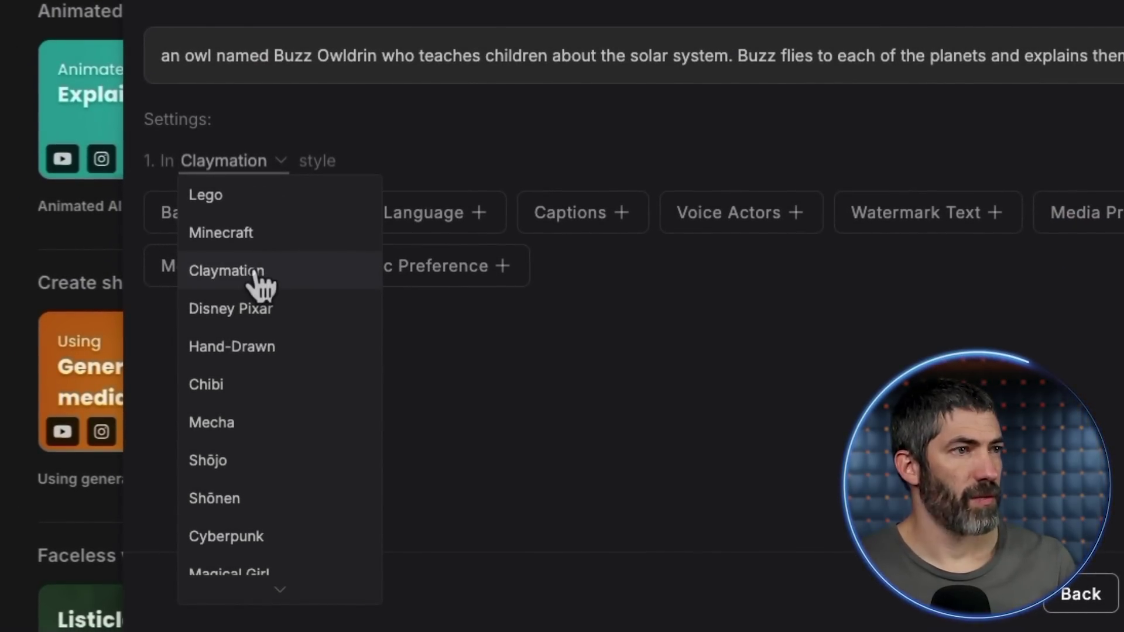
click(256, 310)
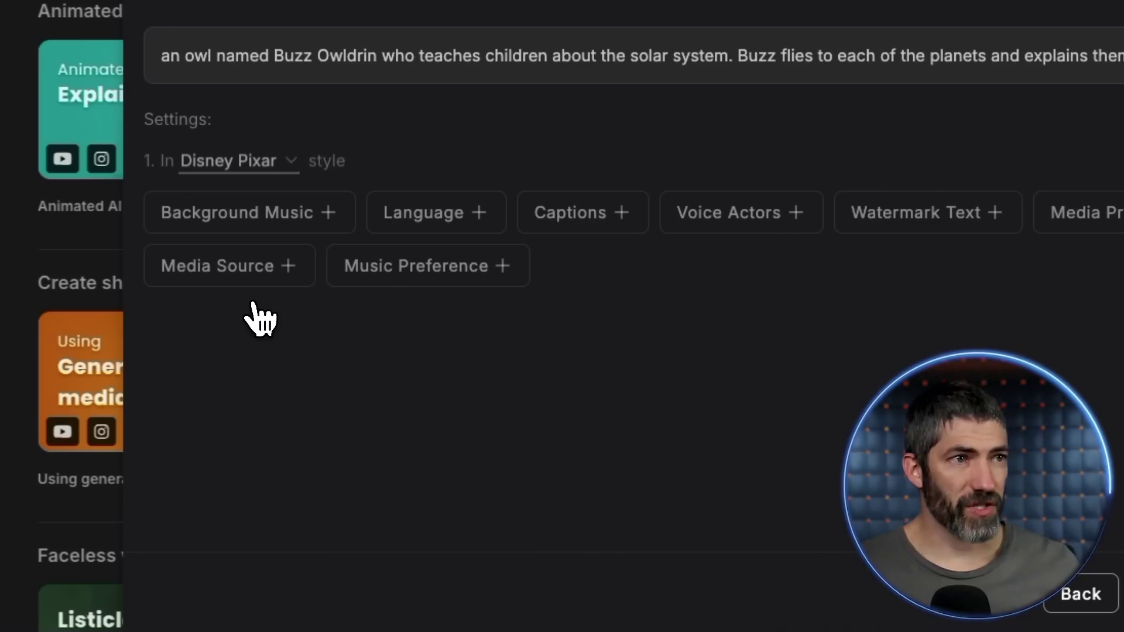
click(339, 219)
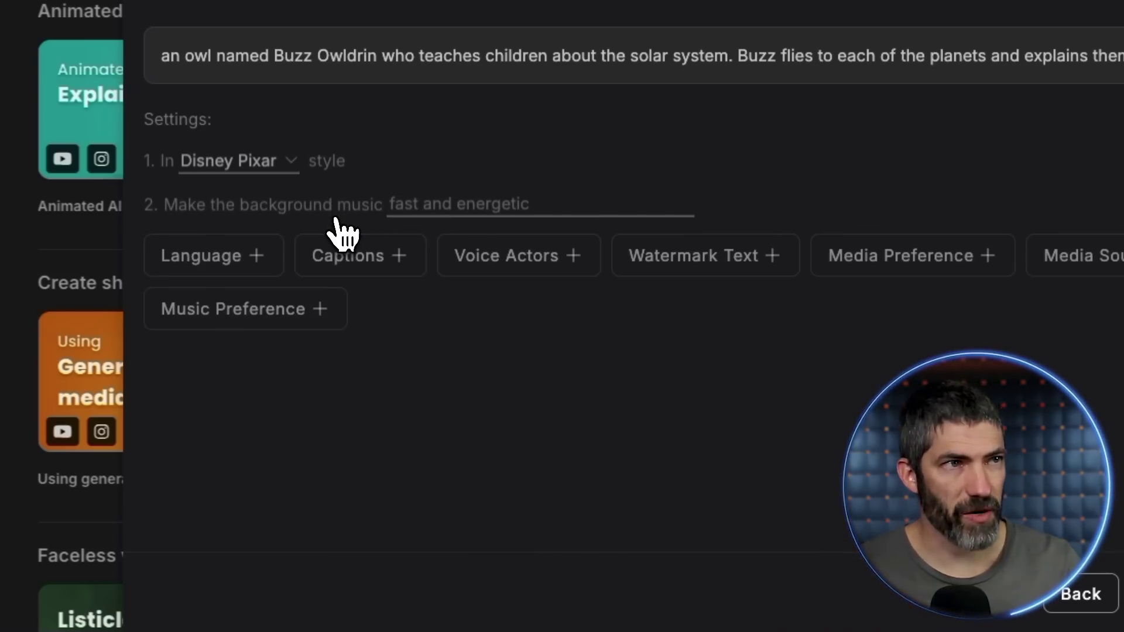
text(playful and ethereal)
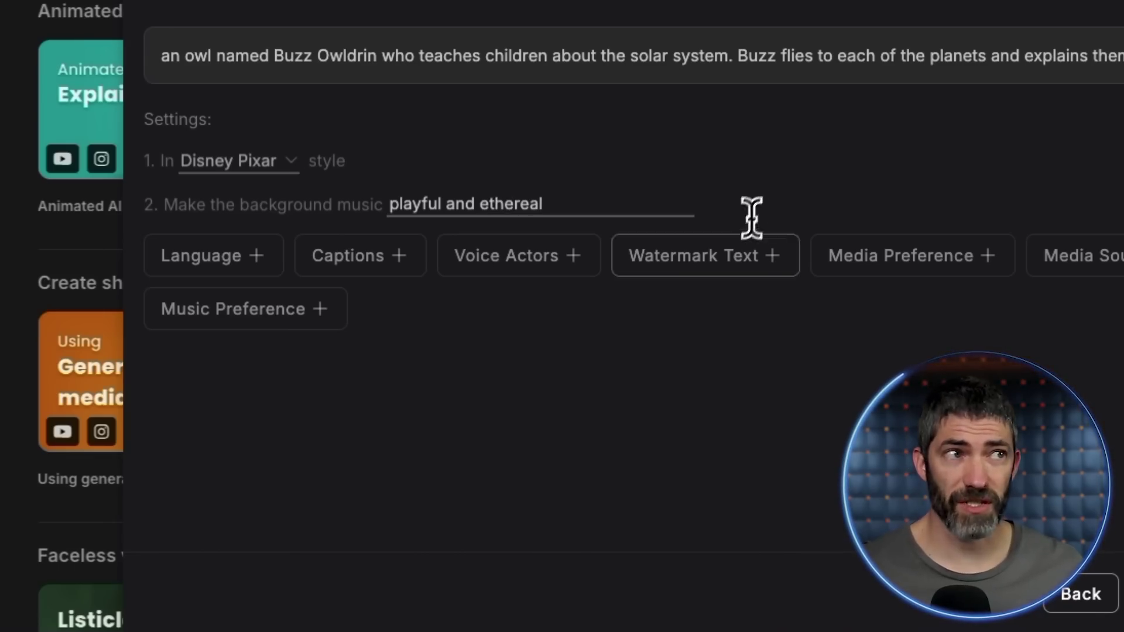
click(868, 589)
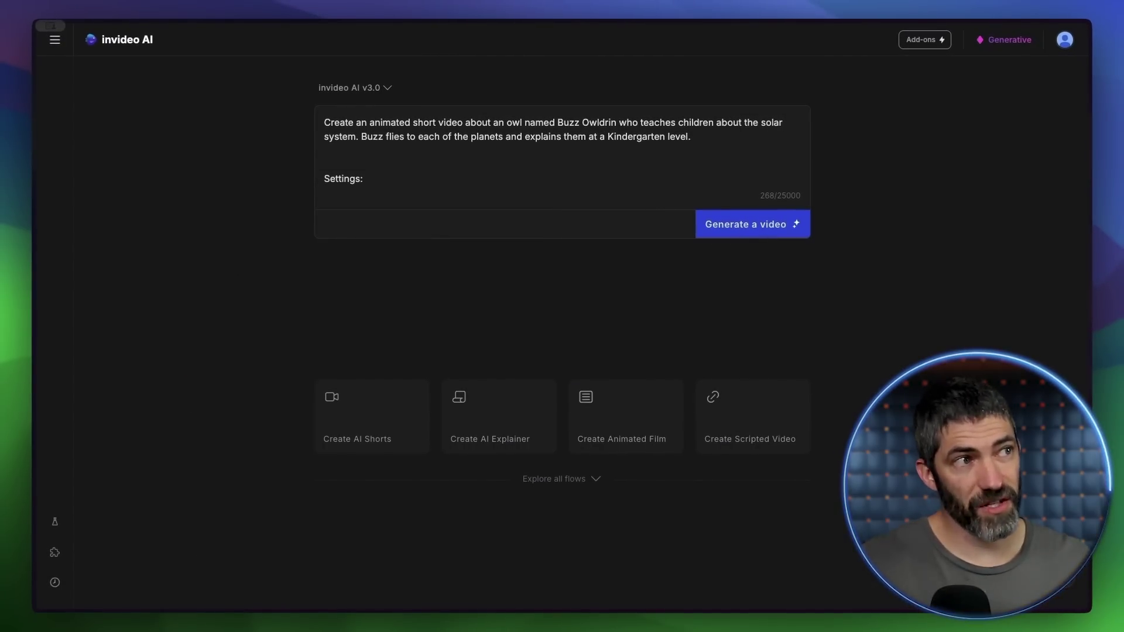
Step: Generate Buzz Owldrin's Solar System Adventure as a 1-minute YouTube video with comic subtitles and generative media
click(741, 230)
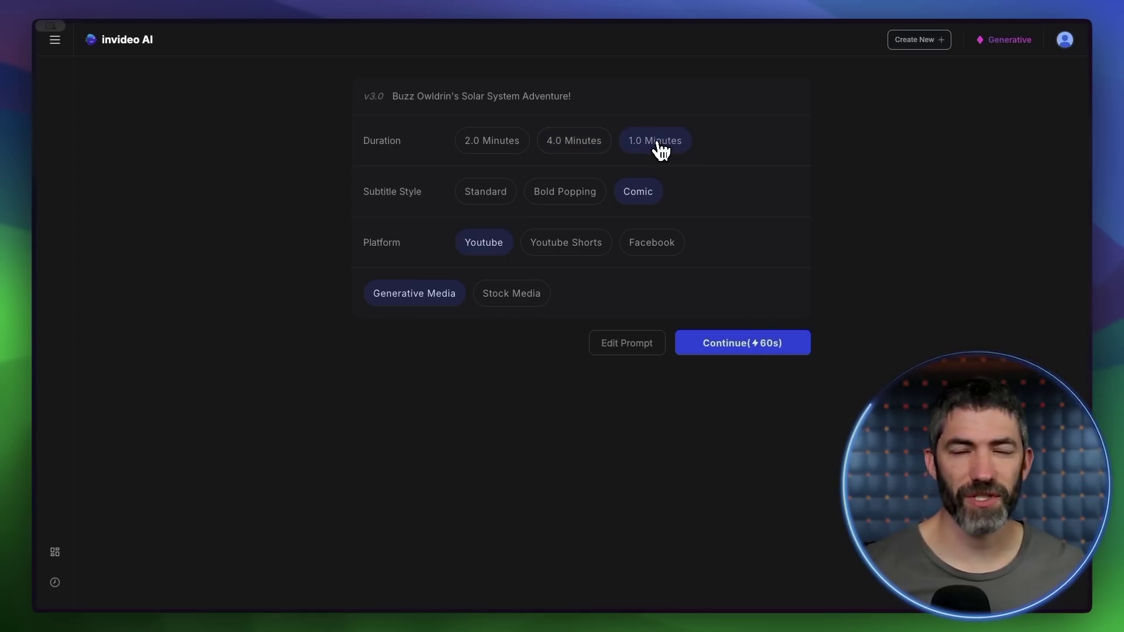
click(713, 353)
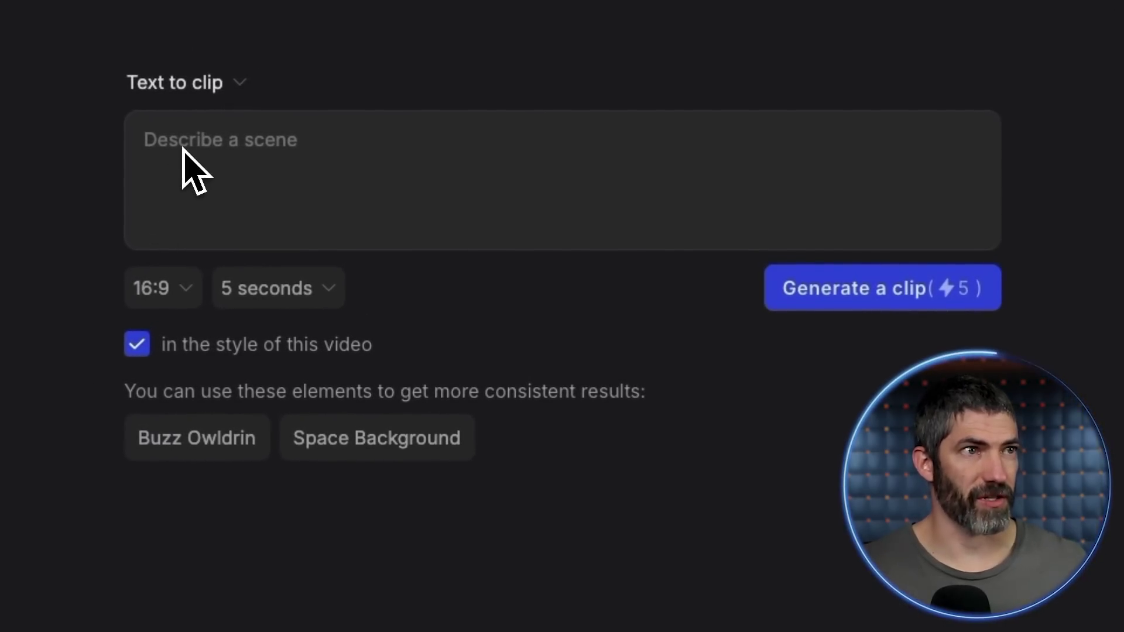
Step: Add the Buzz Owldrin character chip in the text-to-clip generator
click(193, 436)
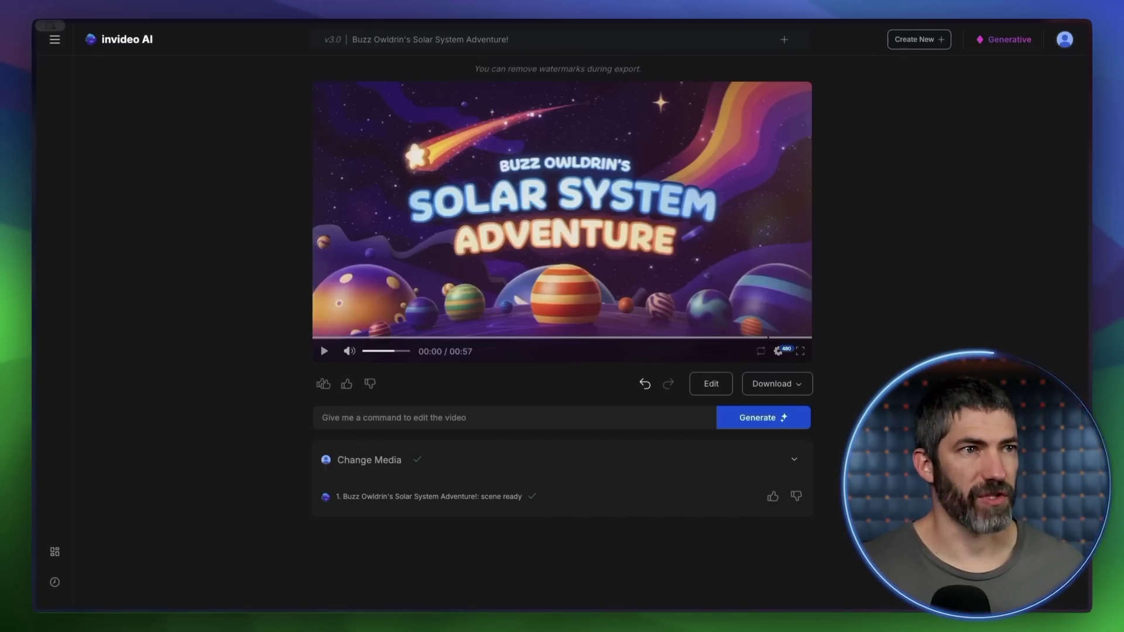
Step: Go to Voices, add a new voice, and upload the speech recording as its sample
click(56, 39)
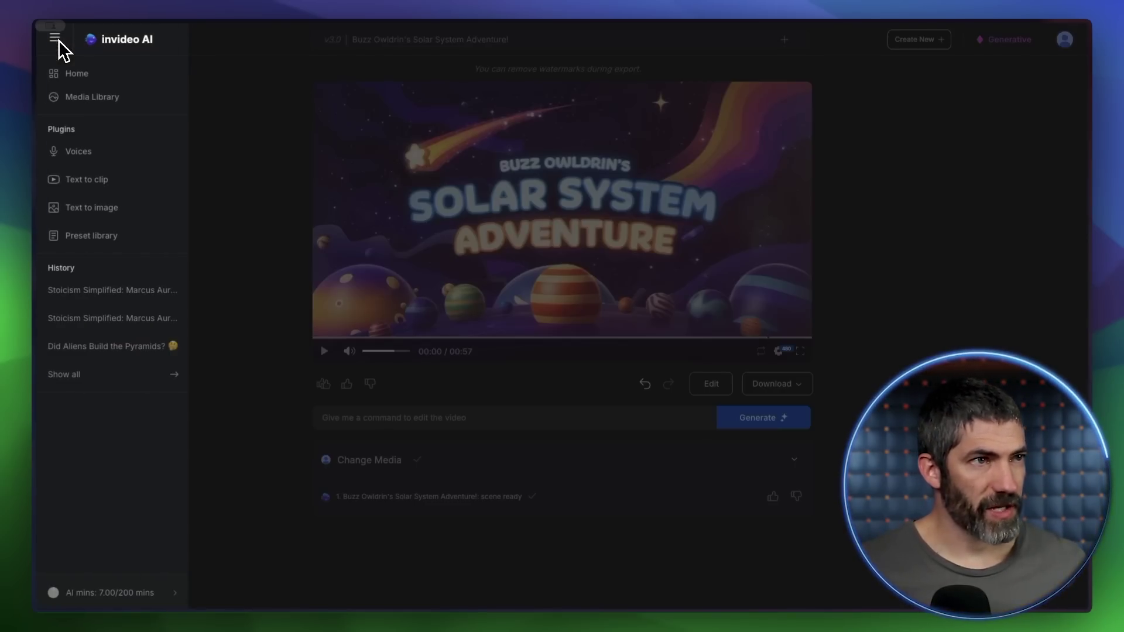
click(89, 153)
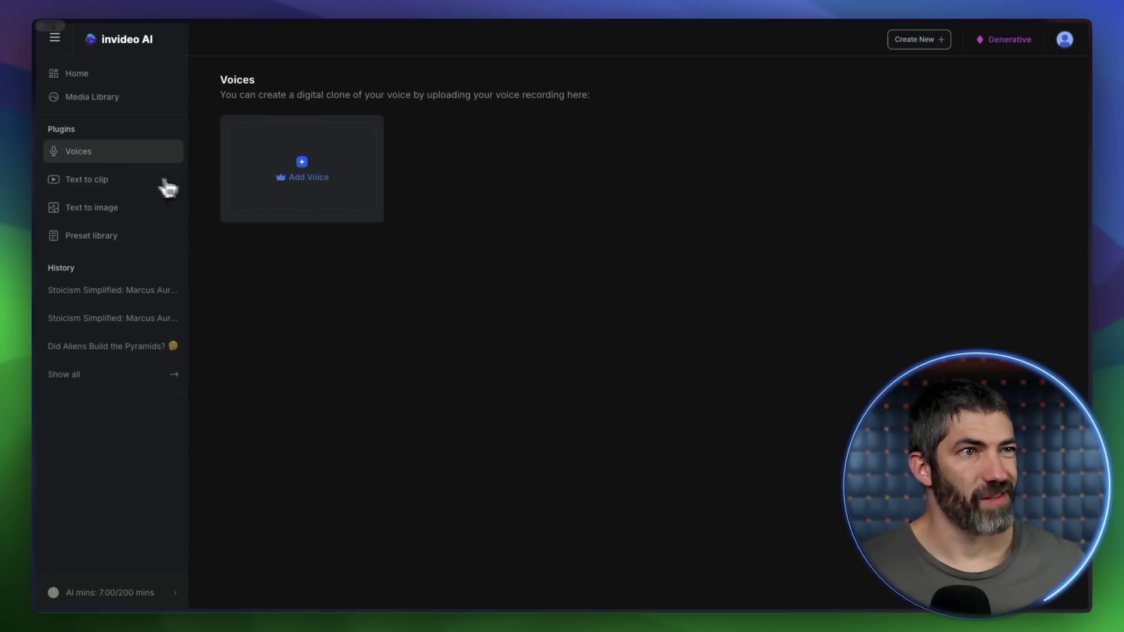
click(287, 182)
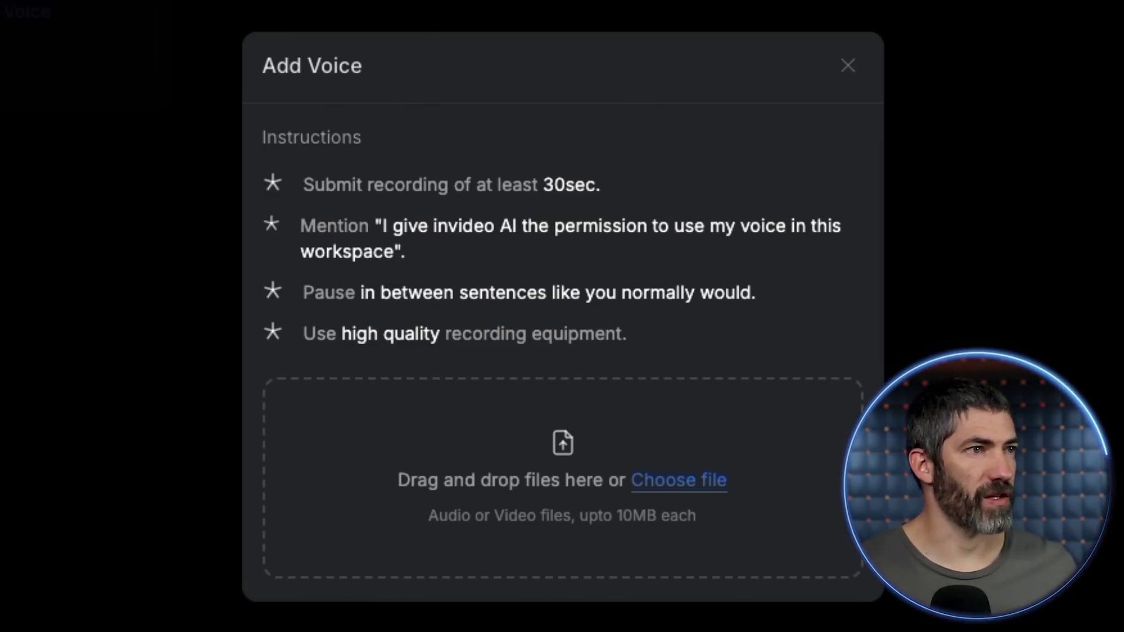
drag(929, 520, 572, 495)
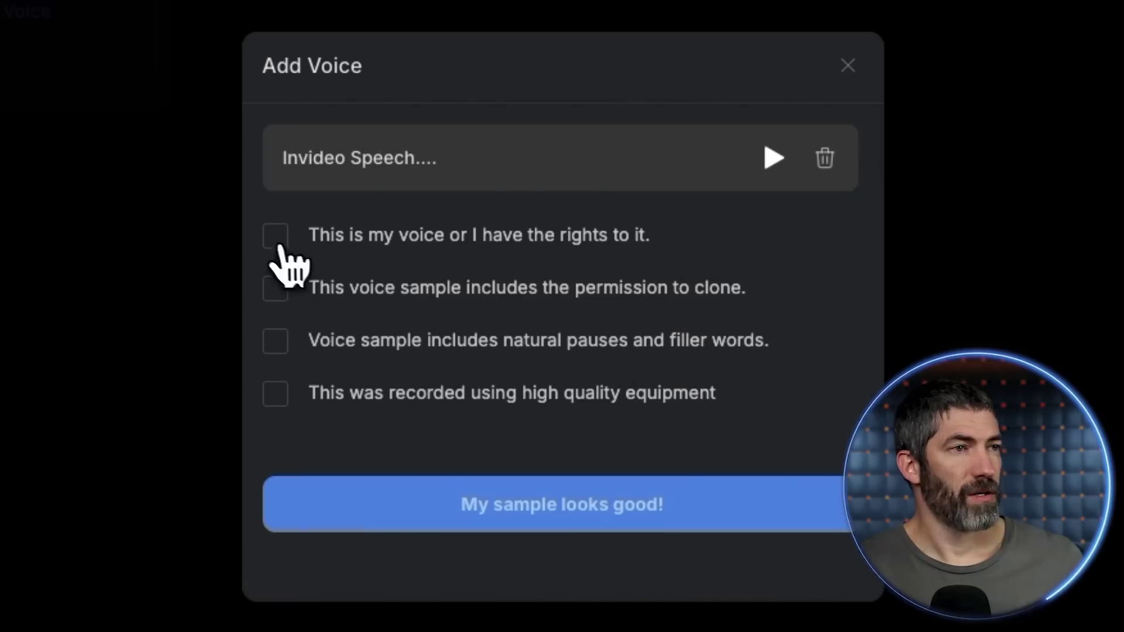
Step: Confirm all sample statements, finish the cloned voice, and save a new name for it
click(279, 339)
click(277, 393)
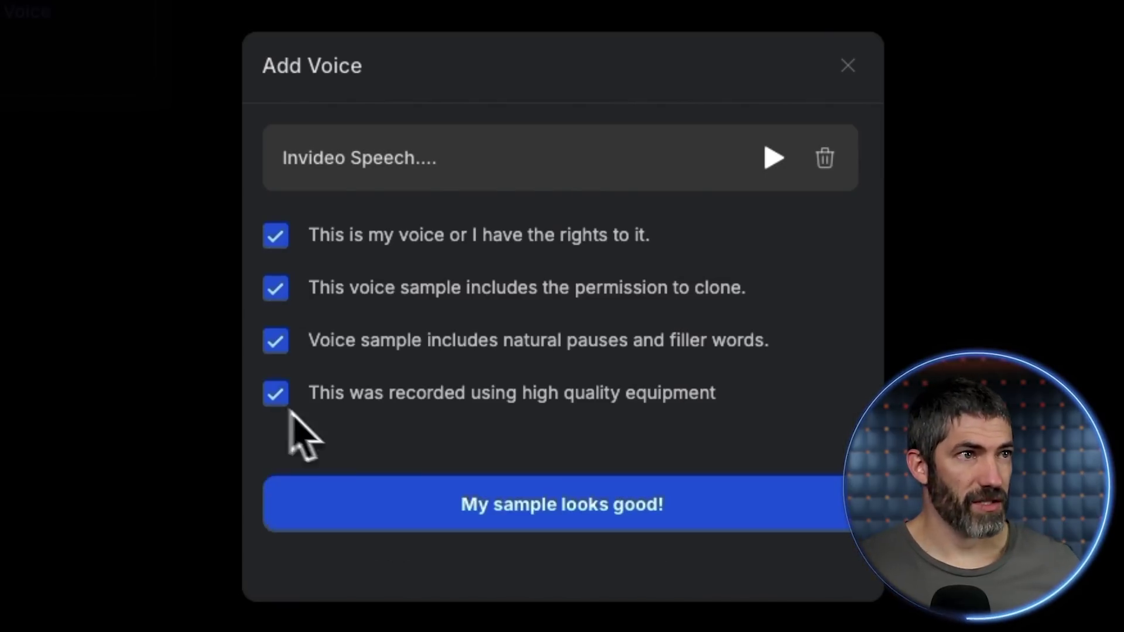
click(549, 515)
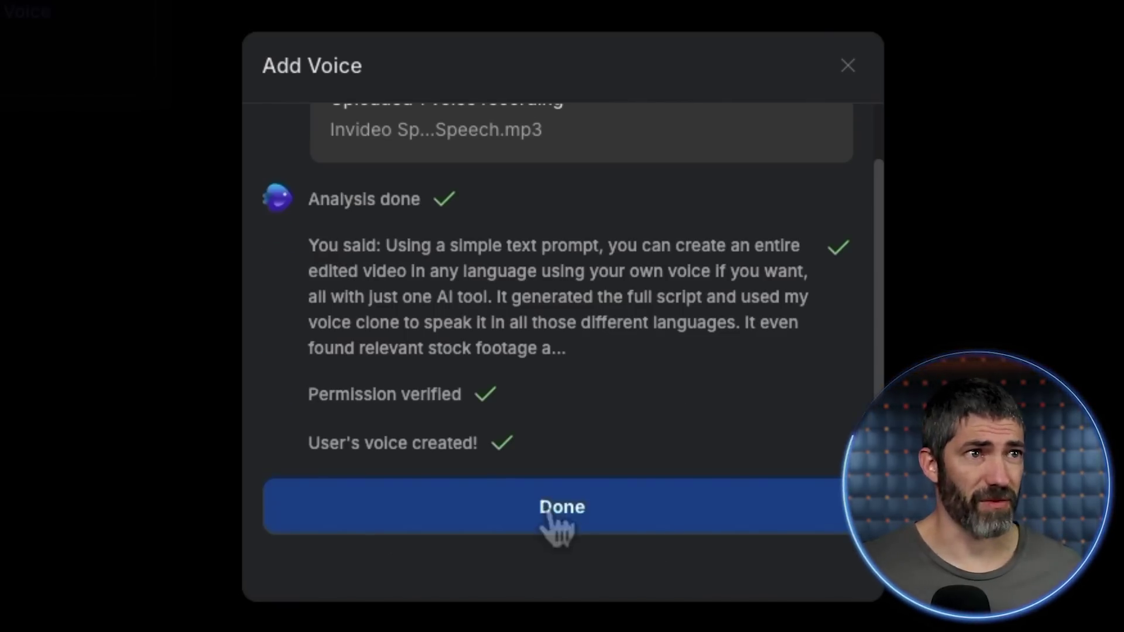
click(549, 515)
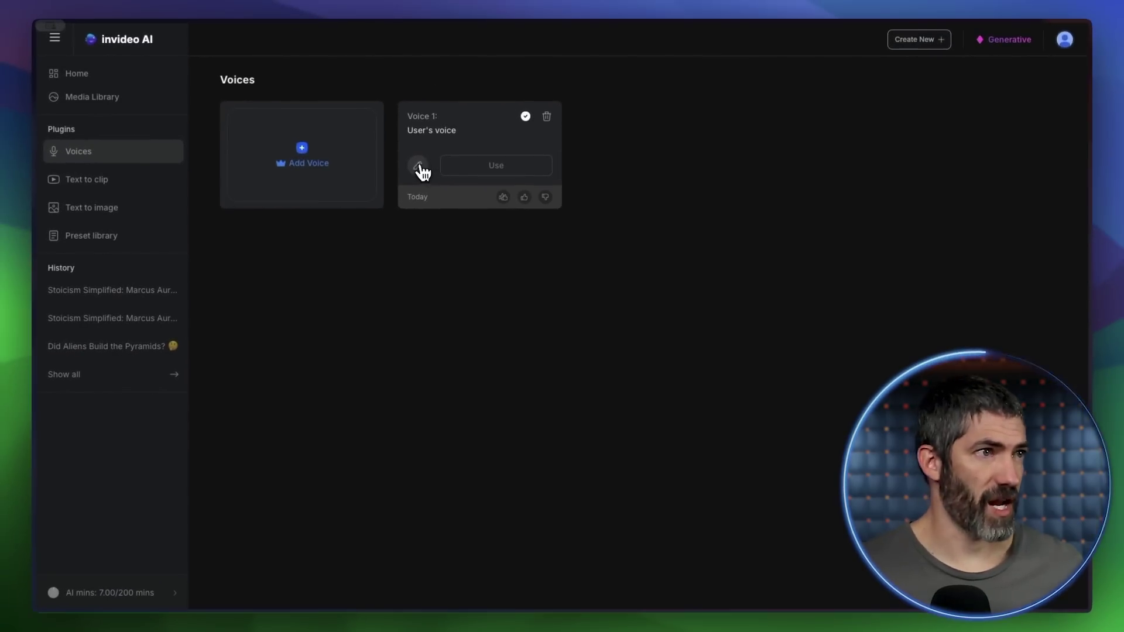
click(419, 167)
click(538, 364)
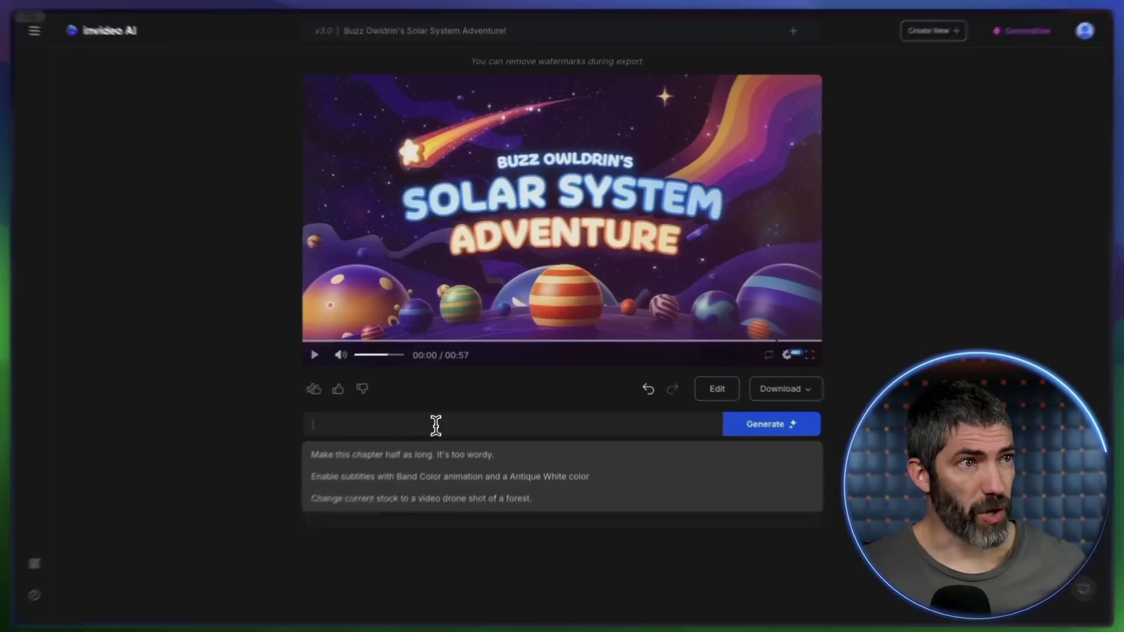
Step: Switch the owl video's narration to the cloned voice and pause playback at 00:16 to check
text(Change the voice to Kevin)
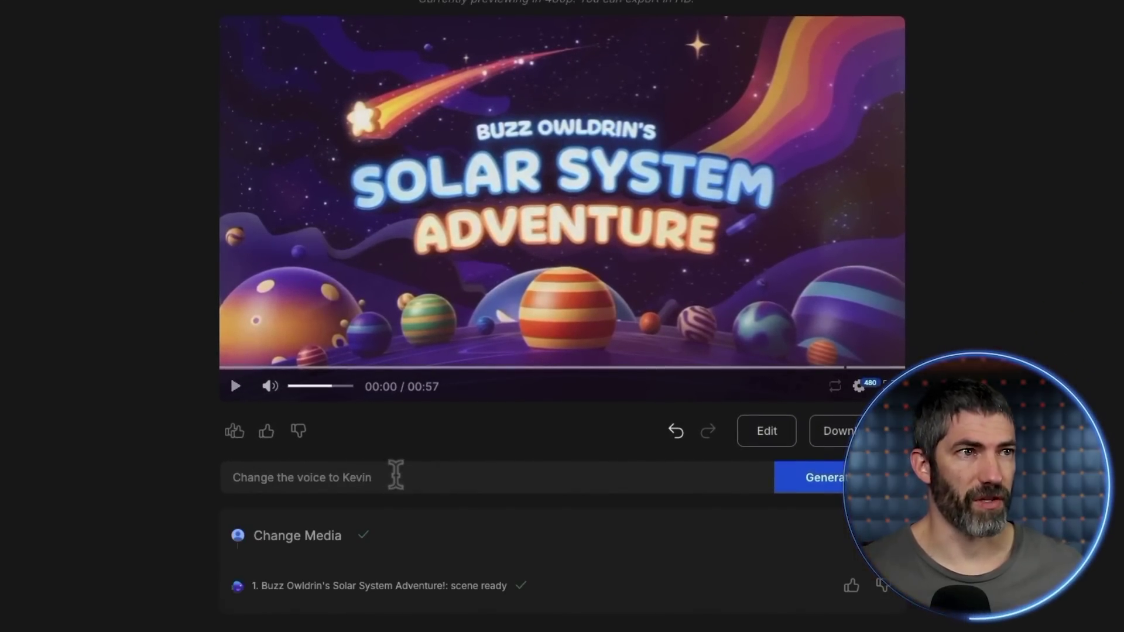
key(Return)
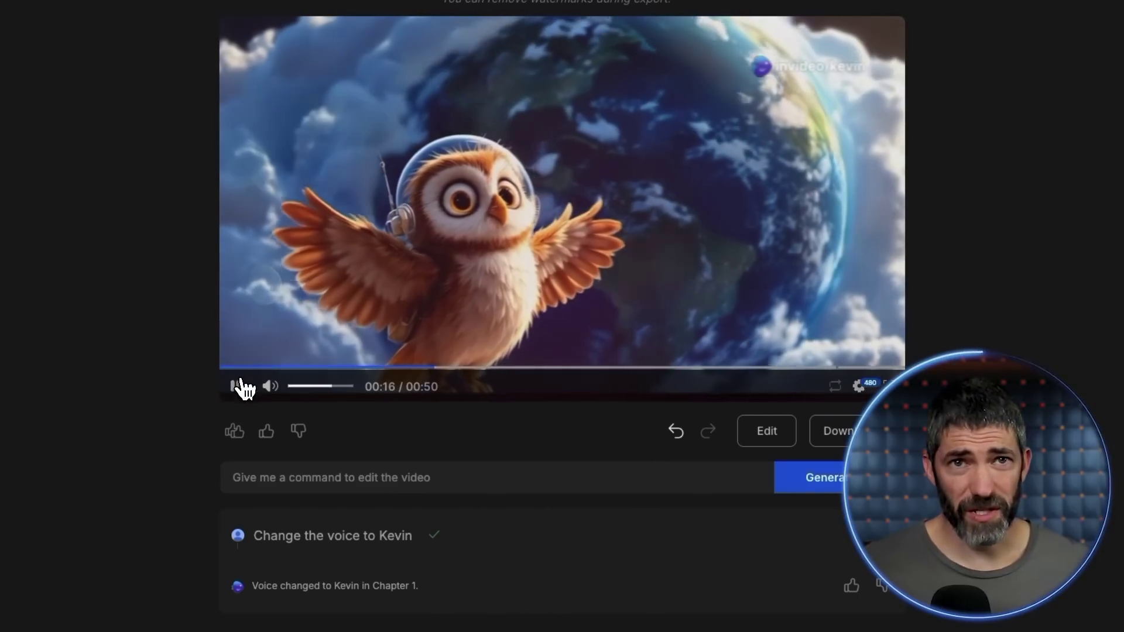
click(238, 386)
Step: Enter a further voice-change command, leaving the owl video's voiceover in French
click(299, 471)
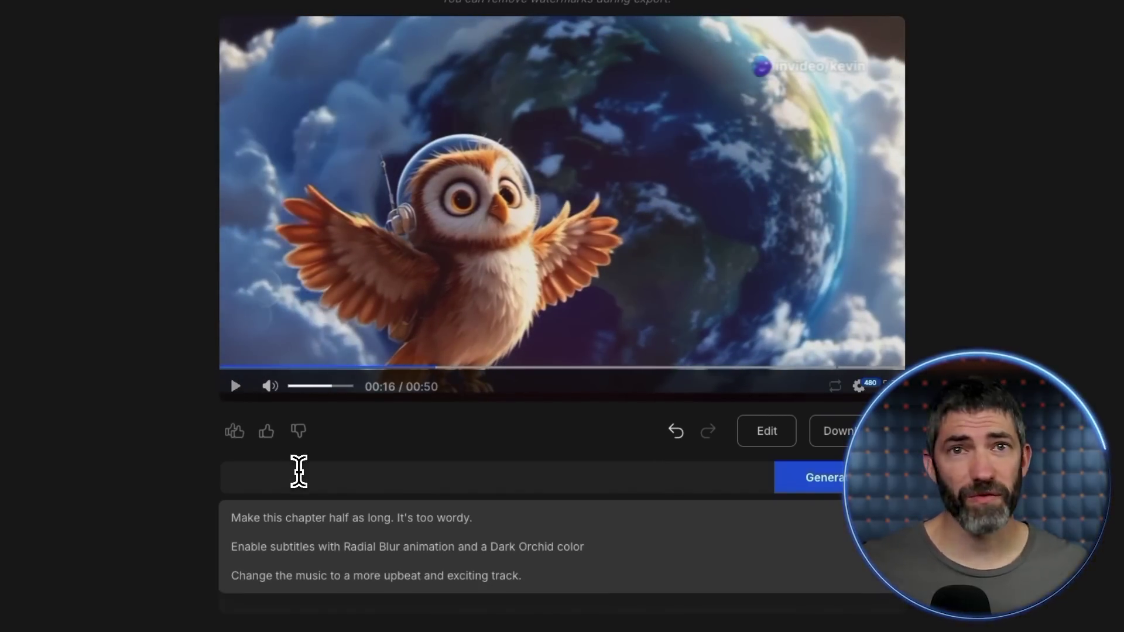
text(Change)
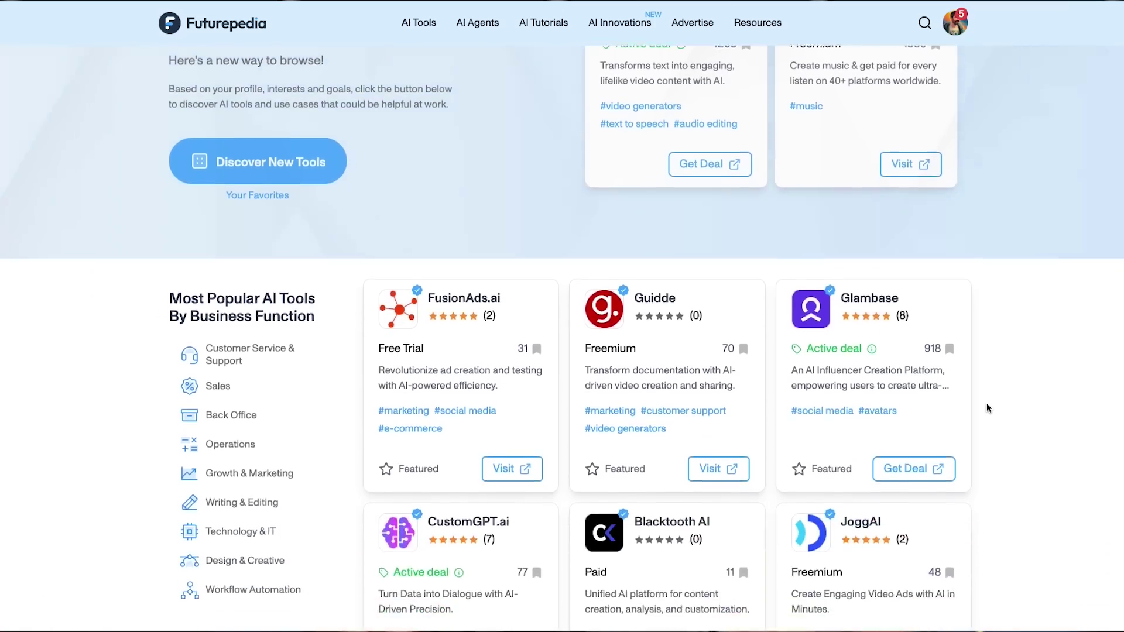
scroll(987, 408, down, 5)
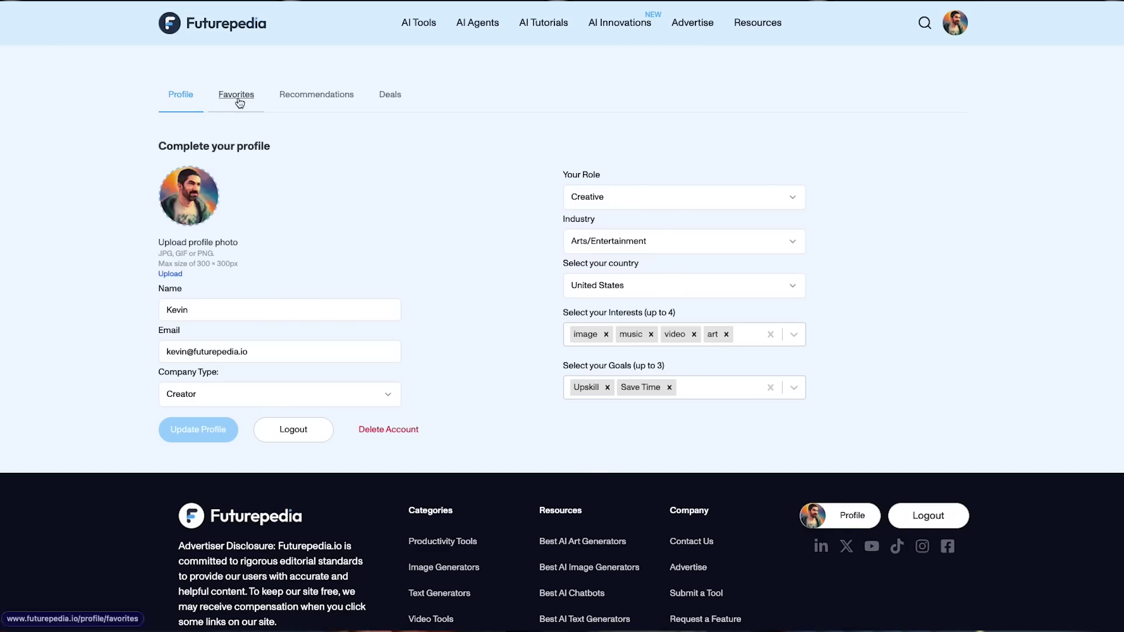
Step: Open Futurepedia's Favorites tab and scroll down through the page
click(236, 95)
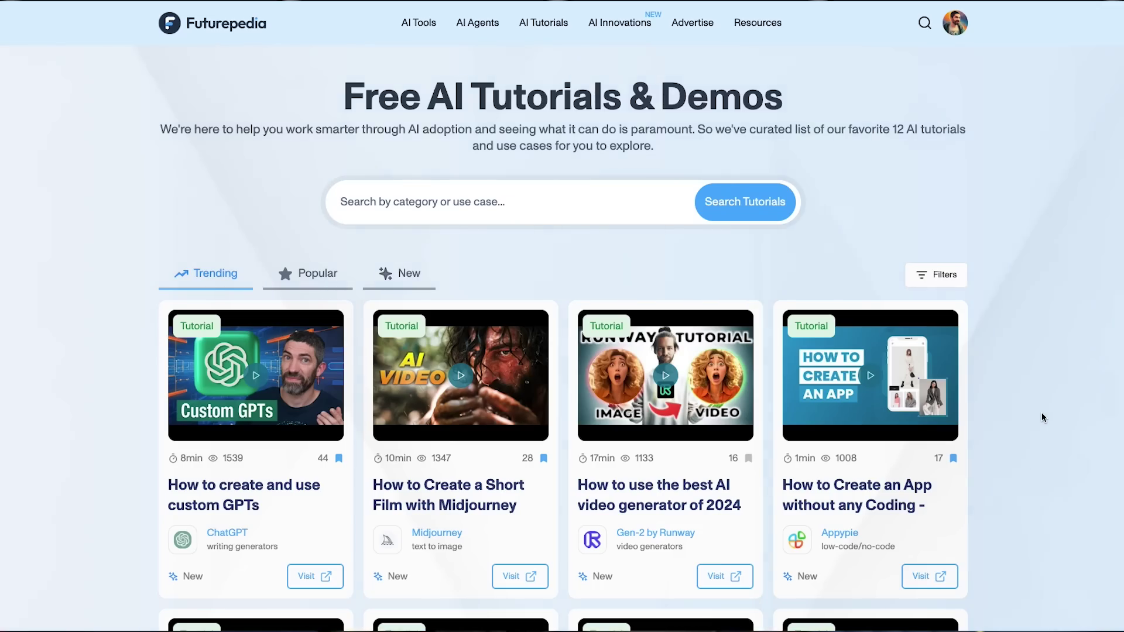
scroll(1041, 414, down, 5)
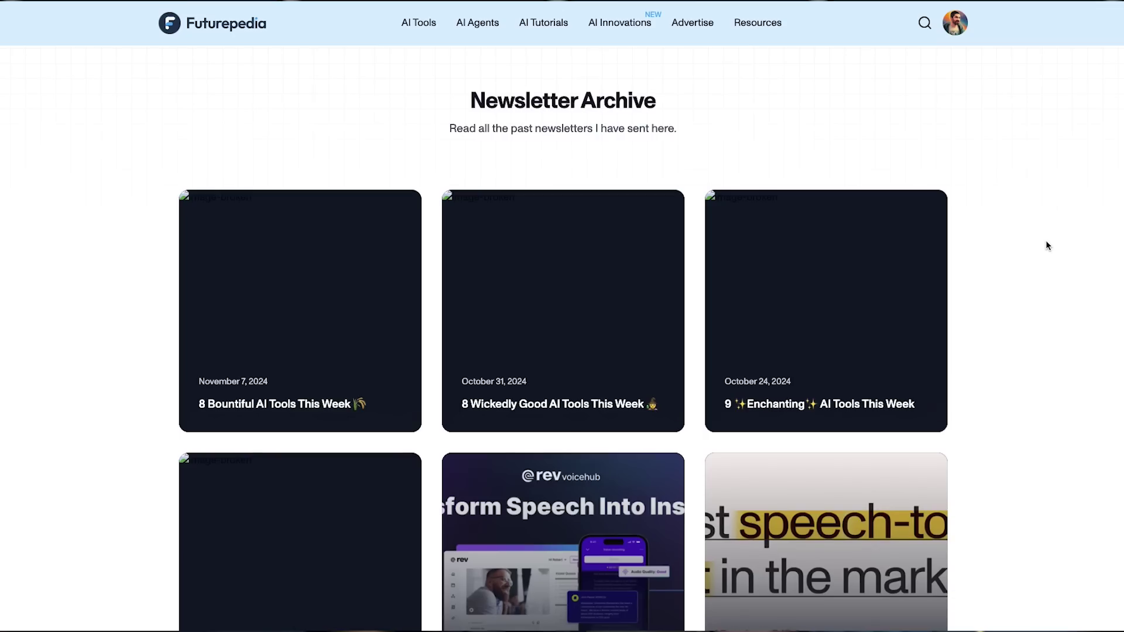
scroll(1046, 245, down, 7)
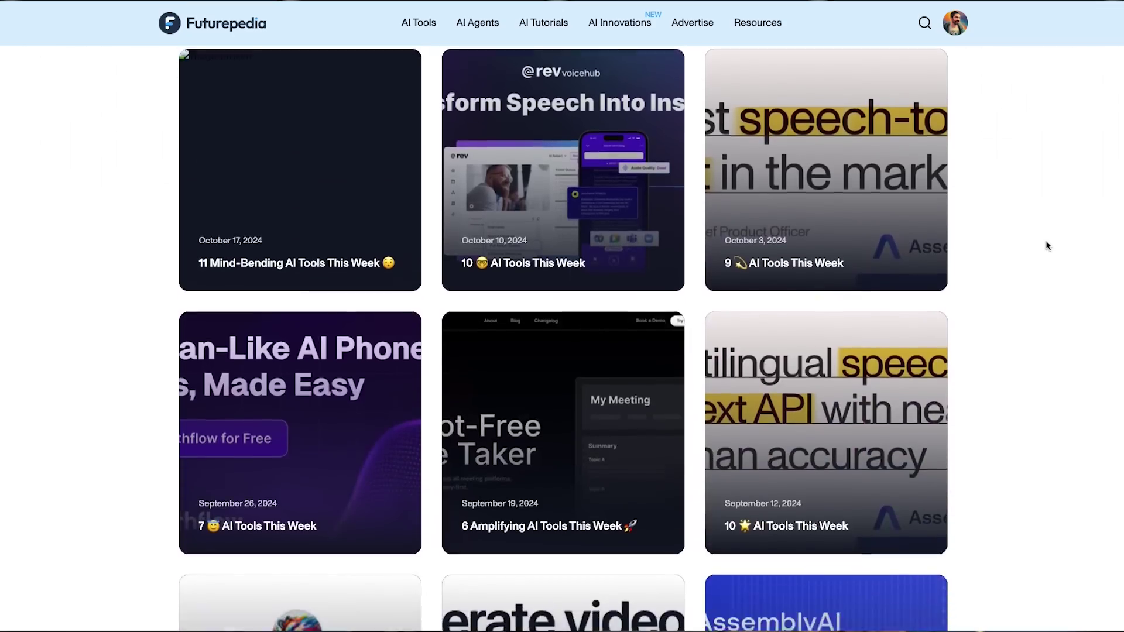
scroll(1046, 242, down, 7)
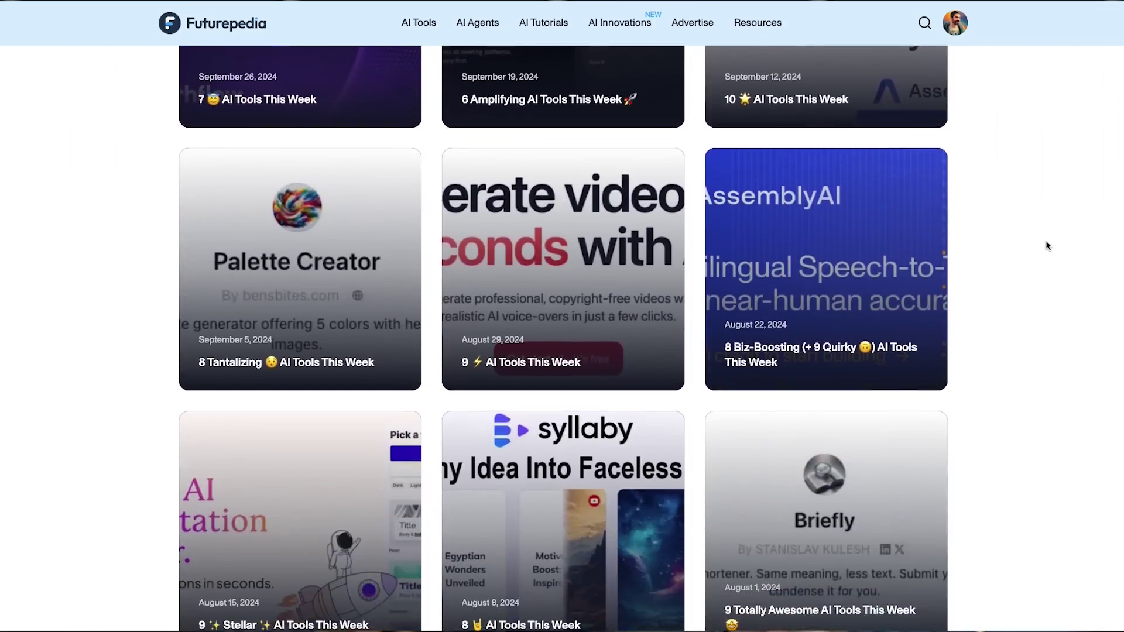